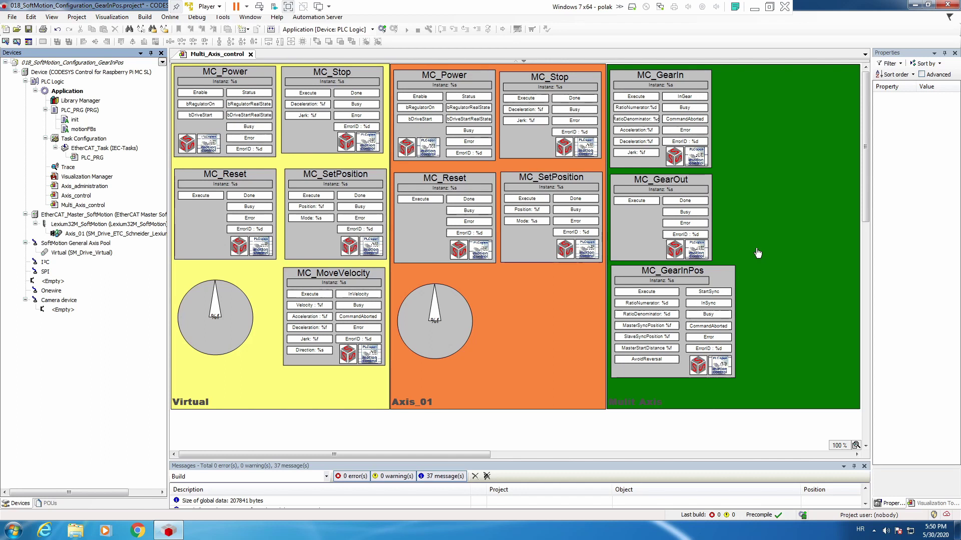
# - In the PLC_PRG declarations, insert the MC_Phasing function block name on a new line below MC_GearInPos_1
pyautogui.click(757, 243)
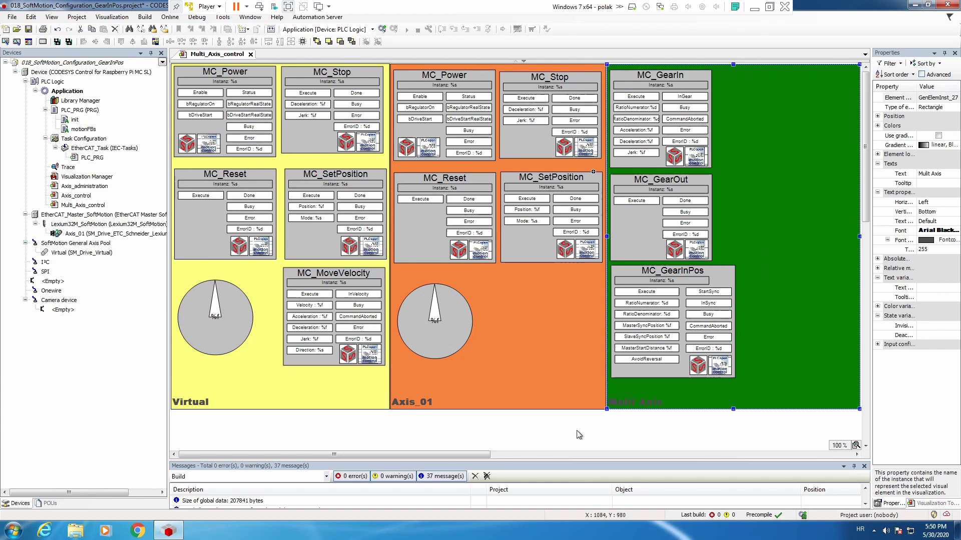
pyautogui.doubleClick(80, 110)
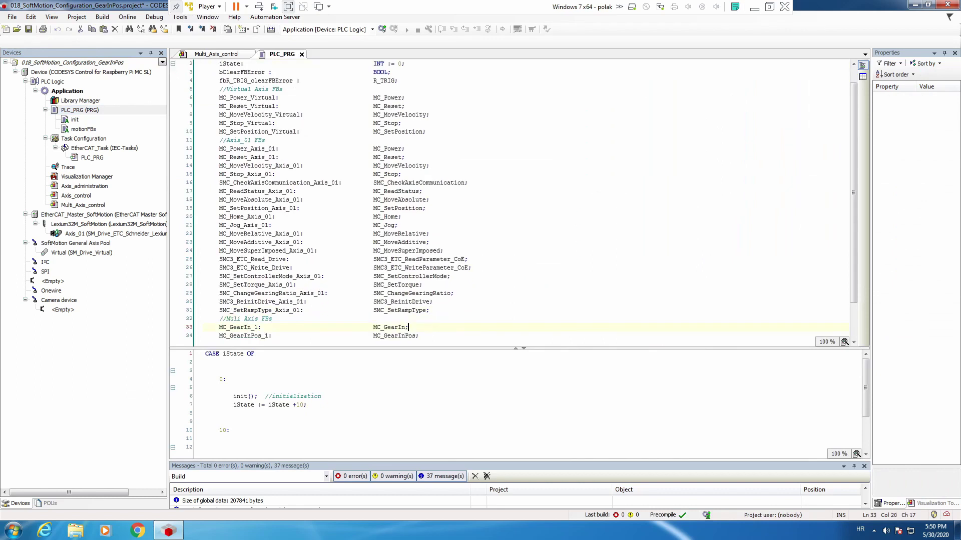
pyautogui.click(442, 335)
pyautogui.scroll(-1, 442, 331)
pyautogui.press('Return')
pyautogui.press('F2')
pyautogui.click(320, 113)
pyautogui.write('p')
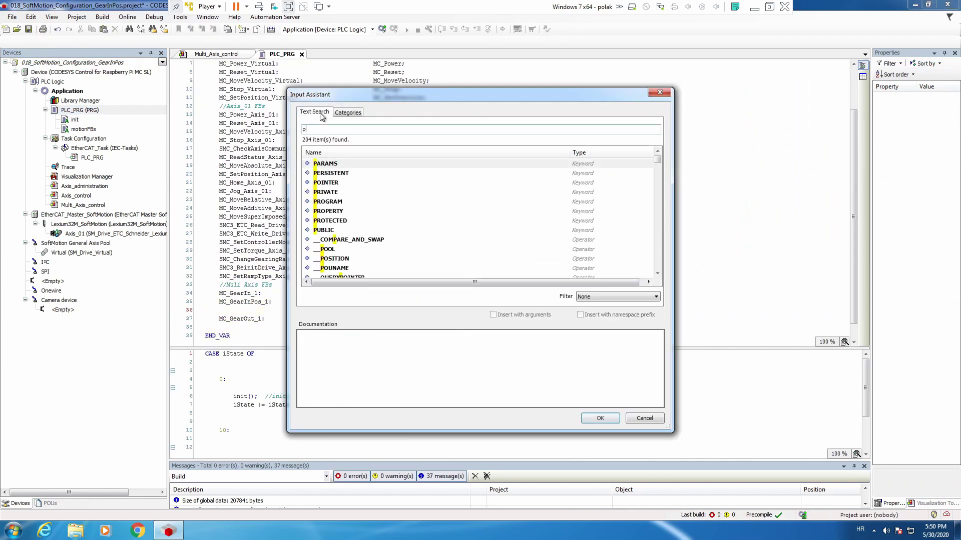
pyautogui.write('hasing')
pyautogui.doubleClick(379, 164)
# - Complete the declaration as MC_Phasing_1 of type MC_Phasing and close the PLC_PRG editor
pyautogui.write('_1')
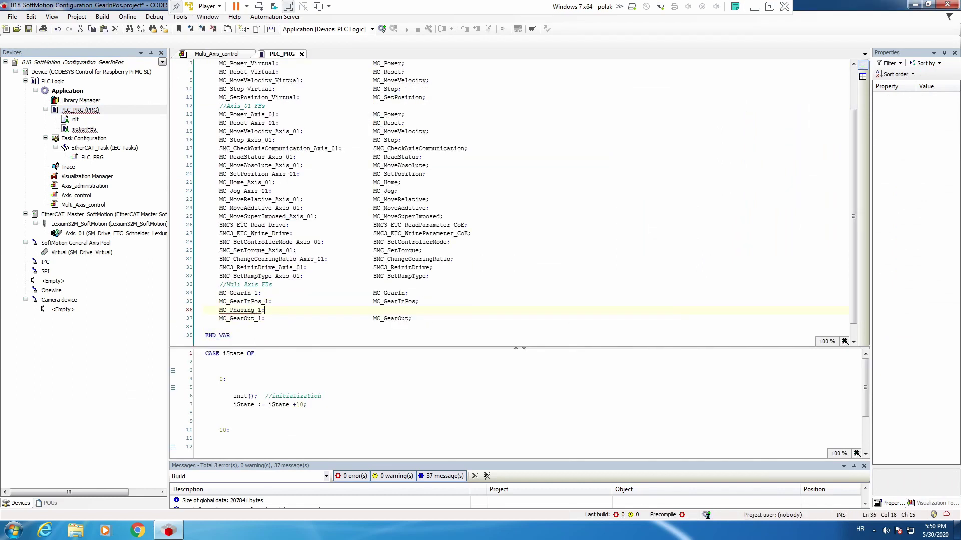
pyautogui.write(':')
pyautogui.press('Tab')
pyautogui.write('MC_Phasing')
pyautogui.write(';')
pyautogui.click(301, 54)
# - In the motionFBs action, insert an instance call of MC_Phasing_1 with arguments between the MC_GearInPos_1 and MC_GearOut_1 calls
pyautogui.doubleClick(83, 130)
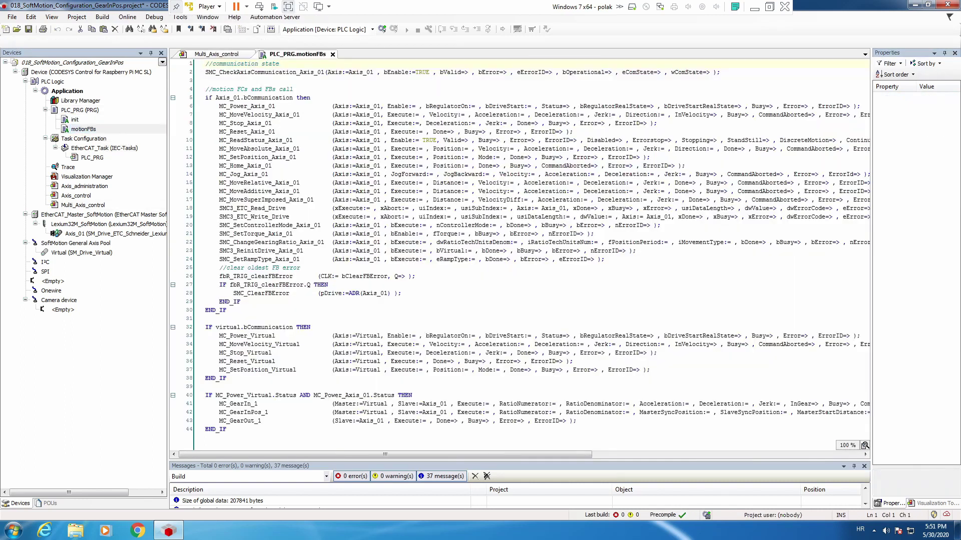
pyautogui.click(218, 420)
pyautogui.press('Return')
pyautogui.press('F2')
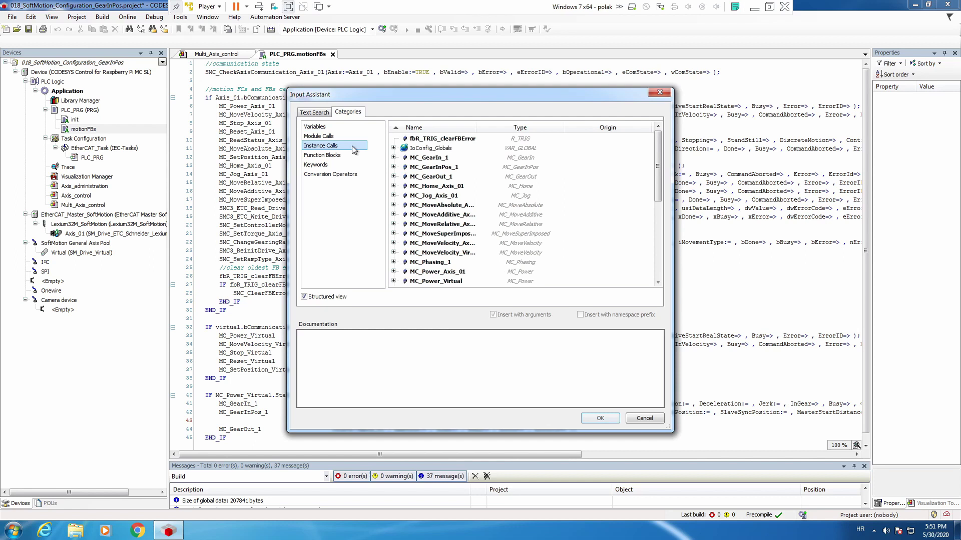
pyautogui.doubleClick(450, 271)
# - Join the MC_Phasing_1 call's arguments onto a single line and align them with the calls above
pyautogui.press('BackSpace')
pyautogui.press('Down')
pyautogui.press('Home')
pyautogui.press('BackSpace')
pyautogui.press('BackSpace')
pyautogui.press('Home')
pyautogui.press('BackSpace')
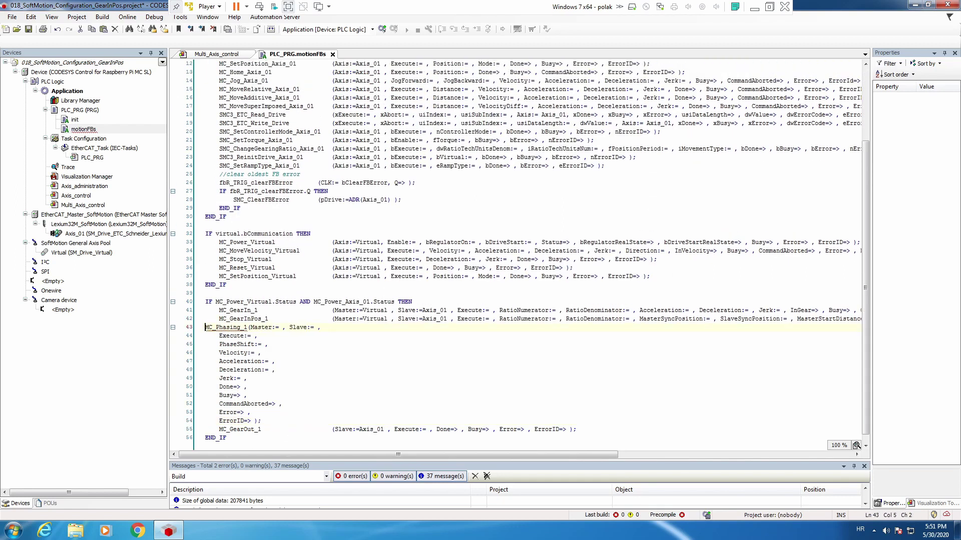
pyautogui.hotkey('ctrl', 'z')
pyautogui.hotkey('ctrl', 'z')
pyautogui.hotkey('ctrl', 'z')
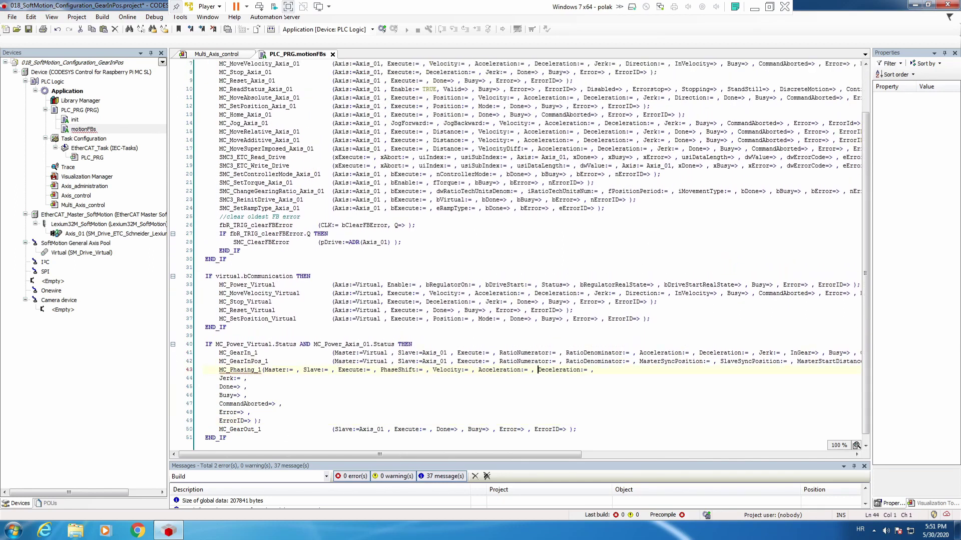
pyautogui.hotkey('ctrl', 'z')
pyautogui.hotkey('ctrl', 'z')
pyautogui.hotkey('ctrl', 'z')
pyautogui.hotkey('ctrl', 'z')
pyautogui.hotkey('ctrl', 'z')
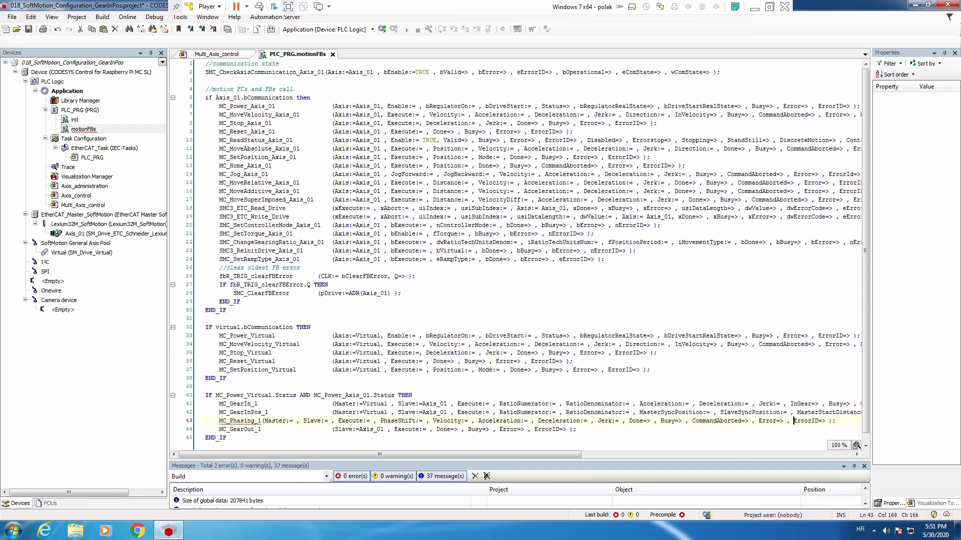
pyautogui.hotkey('ctrl', 'z')
pyautogui.hotkey('ctrl', 'z')
pyautogui.hotkey('ctrl', 'z')
pyautogui.hotkey('ctrl', 'z')
pyautogui.hotkey('ctrl', 'z')
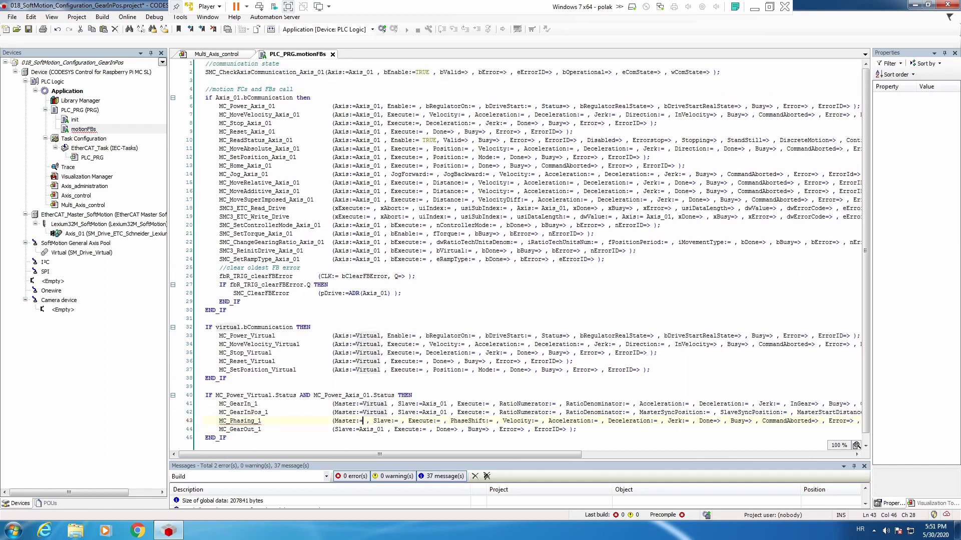
# - Assign Virtual as the master and Axis_01 as the slave of the MC_Phasing_1 call, and close the motionFBs editor
pyautogui.click(436, 413)
pyautogui.doubleClick(435, 412)
pyautogui.hotkey('ctrl', 'c')
pyautogui.click(423, 421)
pyautogui.hotkey('ctrl', 'v')
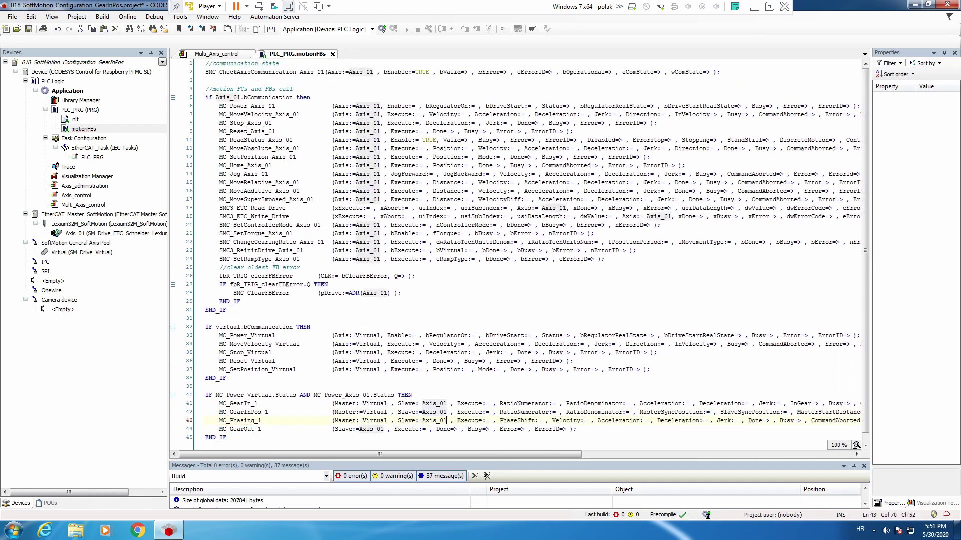
pyautogui.click(333, 55)
# - Add a frame showing VISU_MC_Phasing to the green multi-axis area of Multi_Axis_control, beside the MC_GearInPos block
pyautogui.click(933, 503)
pyautogui.moveTo(896, 461); pyautogui.dragTo(767, 277)
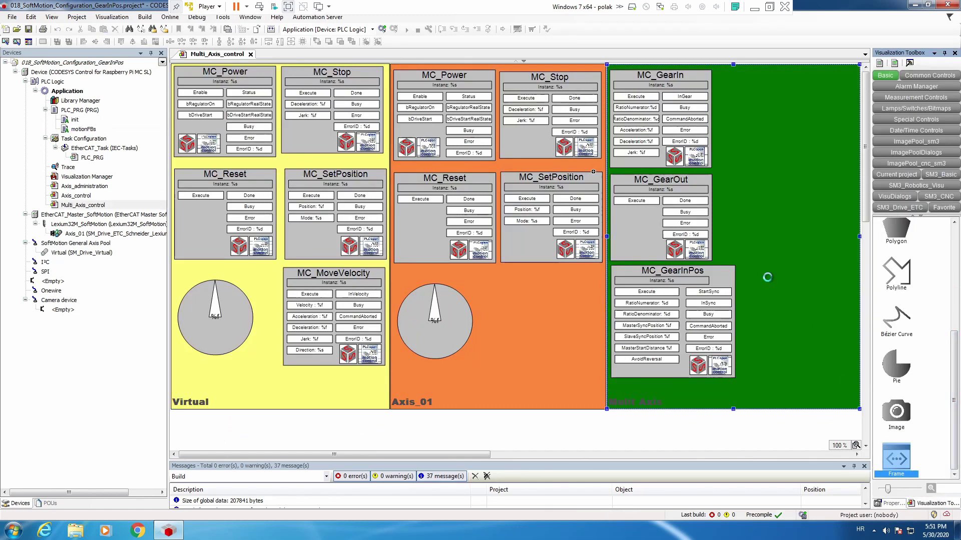
pyautogui.write('mc_phas')
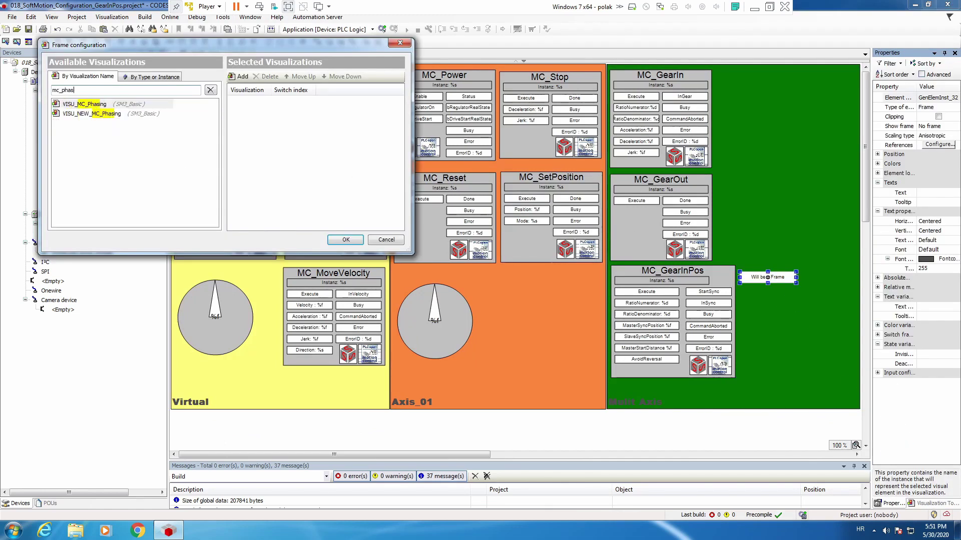
pyautogui.doubleClick(121, 106)
pyautogui.press('Return')
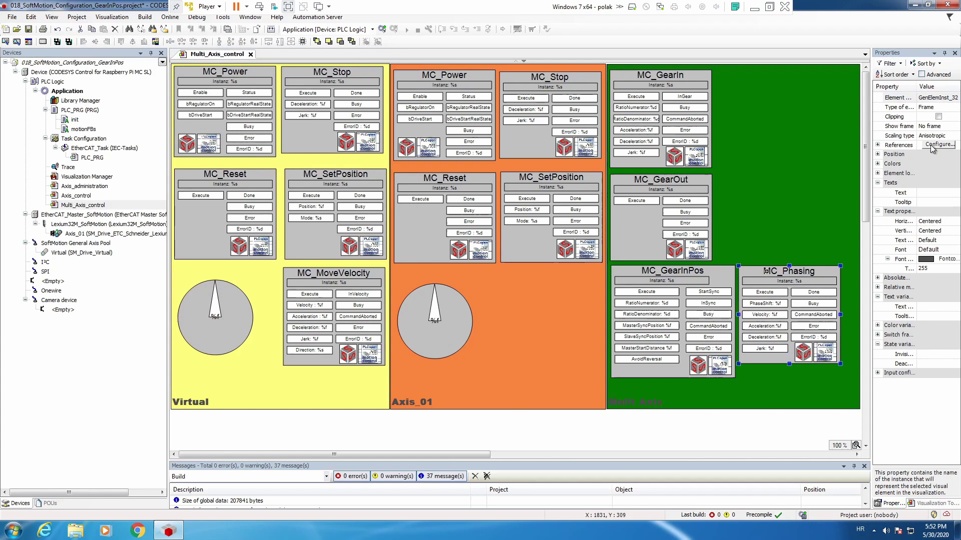
pyautogui.click(939, 146)
pyautogui.click(293, 103)
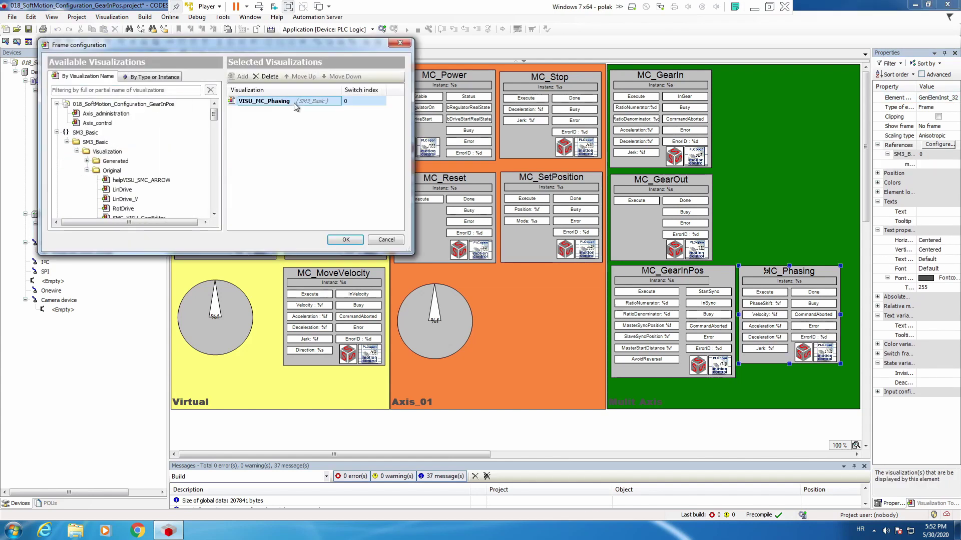
pyautogui.click(388, 241)
# - Link the MC_Phasing frame's instance reference to the MC_Phasing_1 variable of PLC_PRG
pyautogui.click(920, 164)
pyautogui.click(954, 164)
pyautogui.click(395, 139)
pyautogui.click(404, 148)
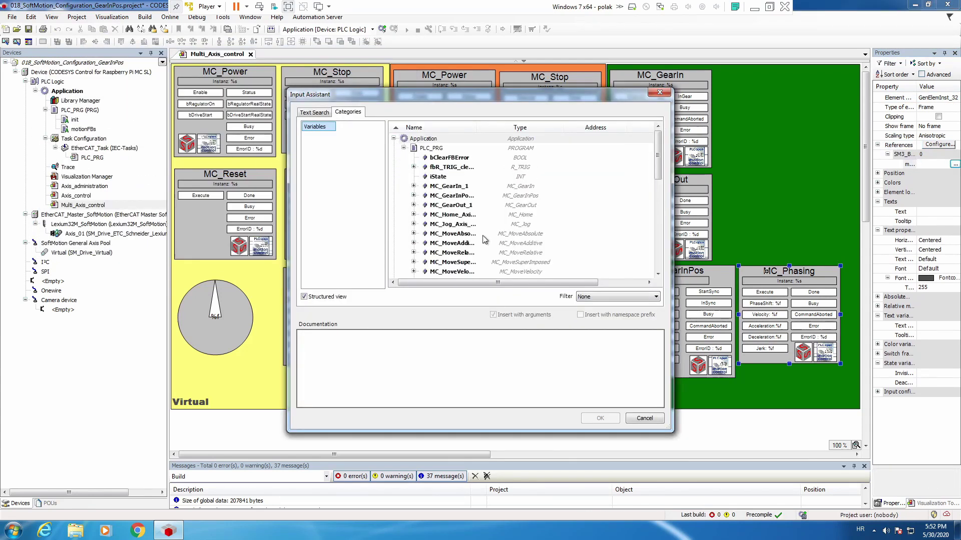
pyautogui.click(477, 225)
pyautogui.scroll(-4, 475, 240)
pyautogui.click(450, 177)
pyautogui.click(610, 420)
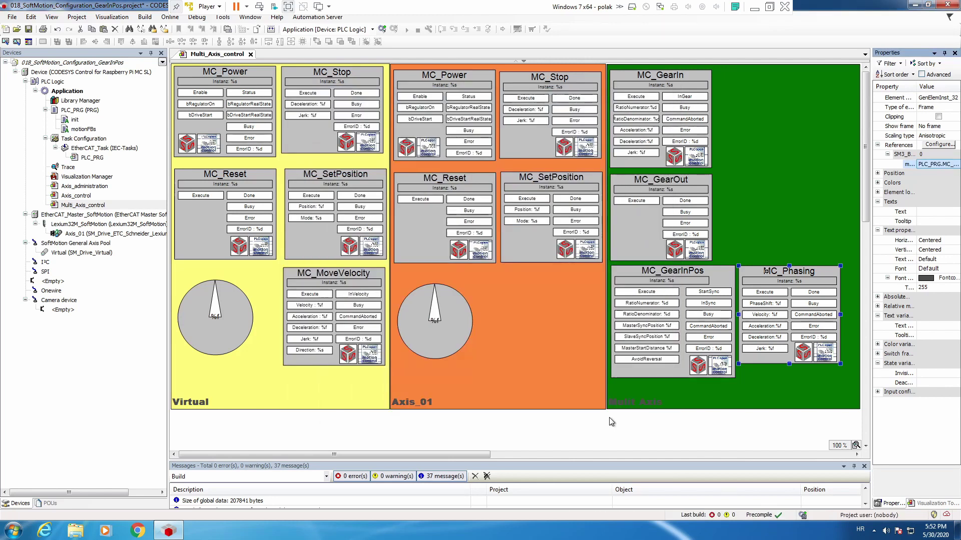
# - Open the Trace and delete the MC_GearInPos_1 InSync and StartSync variables from it
pyautogui.doubleClick(88, 168)
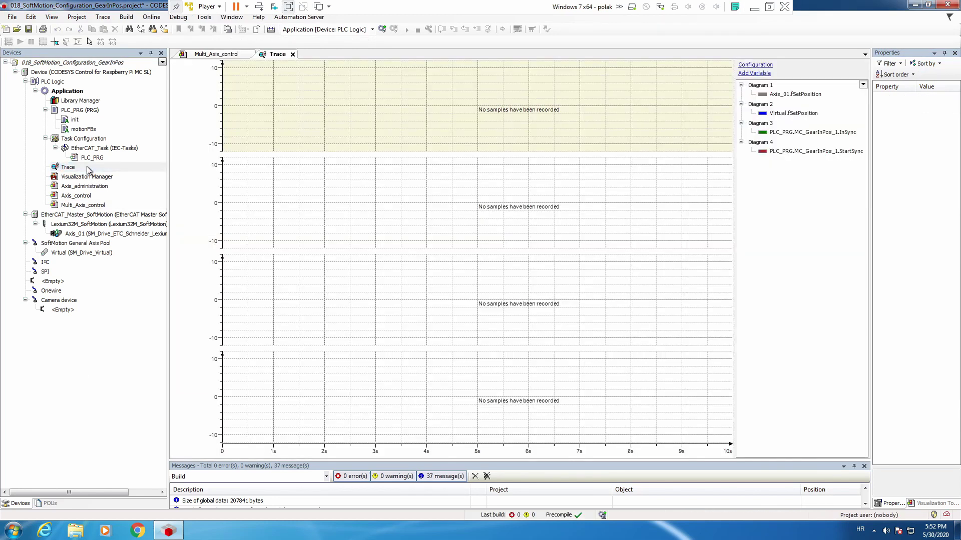
pyautogui.click(817, 134)
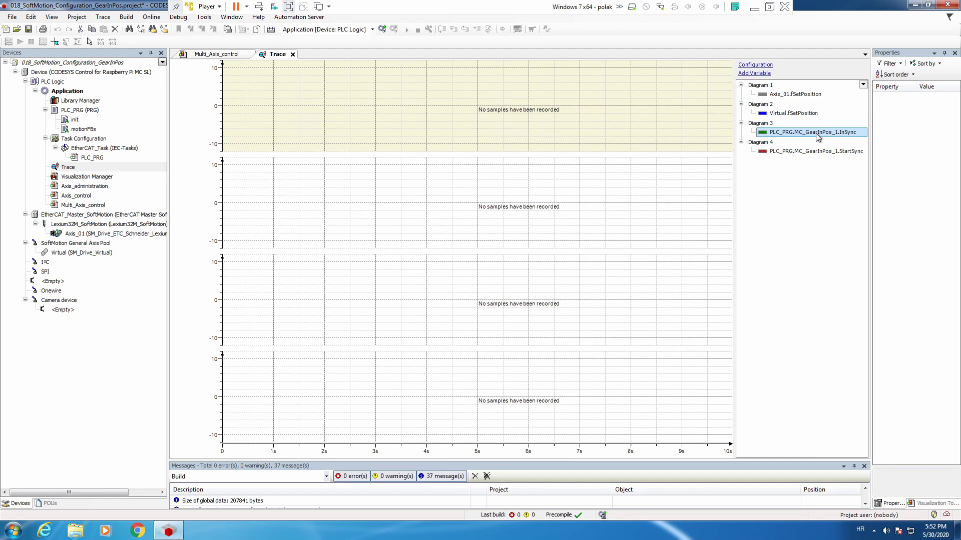
pyautogui.press('Delete')
pyautogui.click(809, 134)
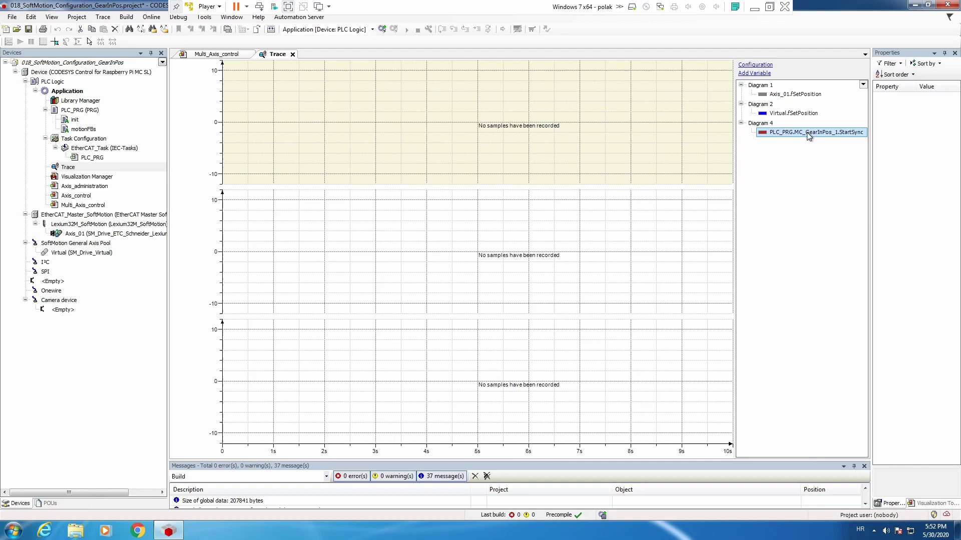
pyautogui.press('Delete')
# - Add PLC_PRG.MC_Phasing_1.Execute as a new trace variable
pyautogui.click(754, 73)
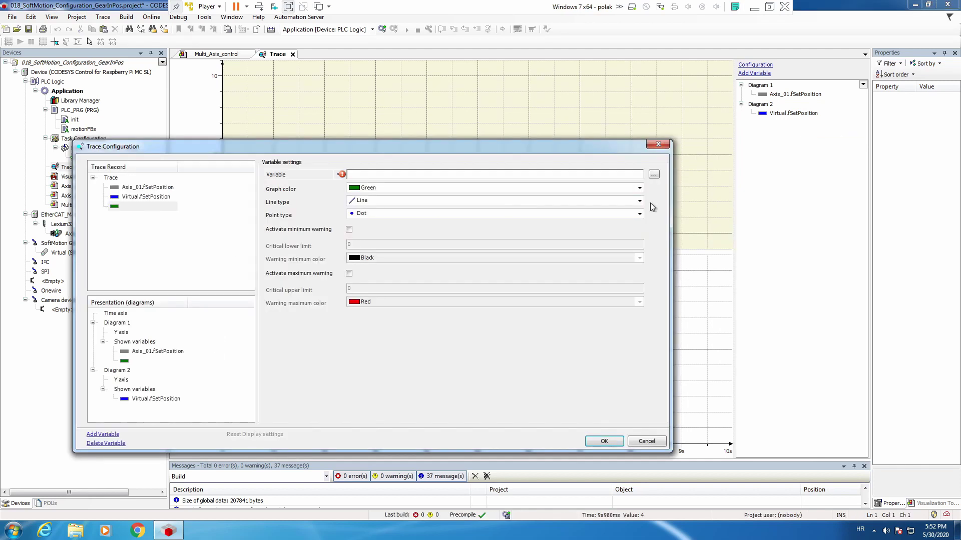
pyautogui.click(654, 175)
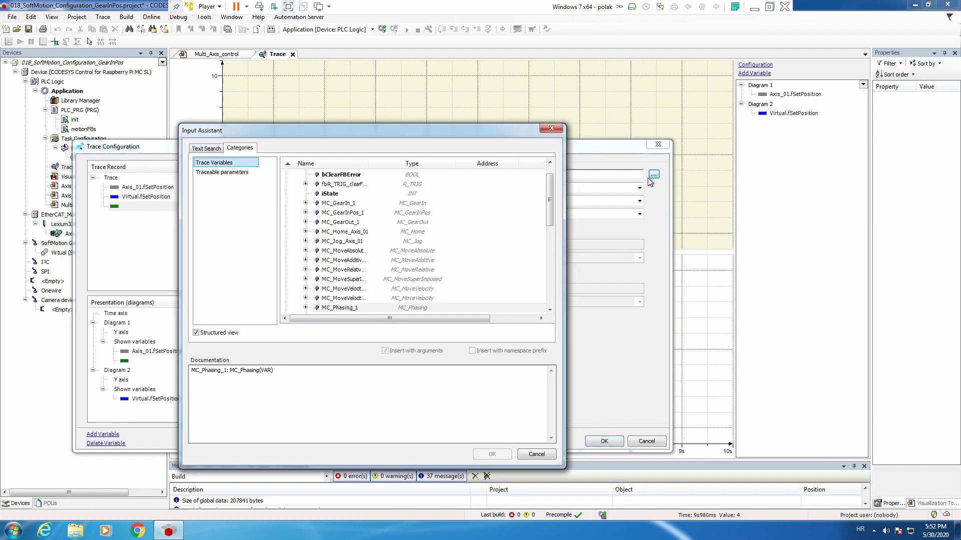
pyautogui.click(343, 262)
pyautogui.scroll(-2, 345, 265)
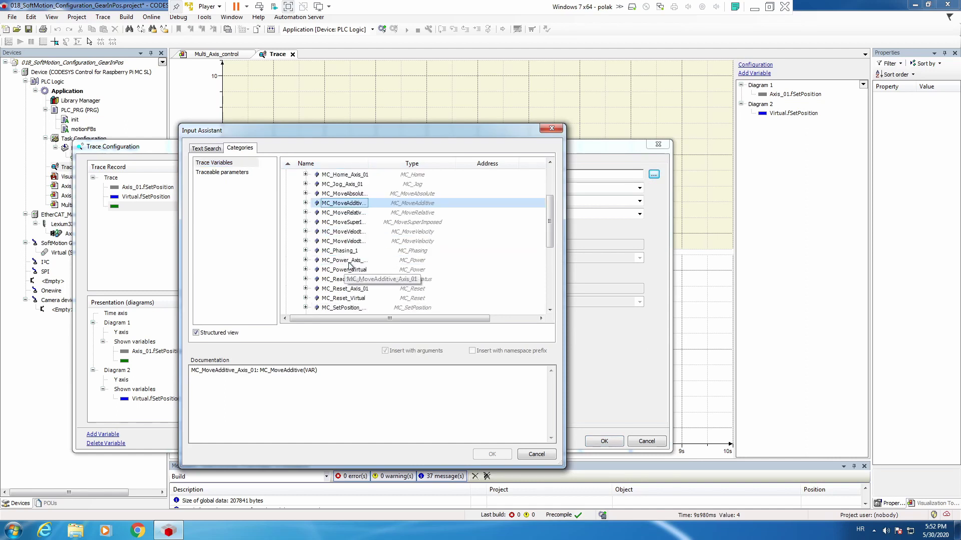
pyautogui.click(305, 250)
pyautogui.scroll(-5, 359, 268)
pyautogui.click(430, 279)
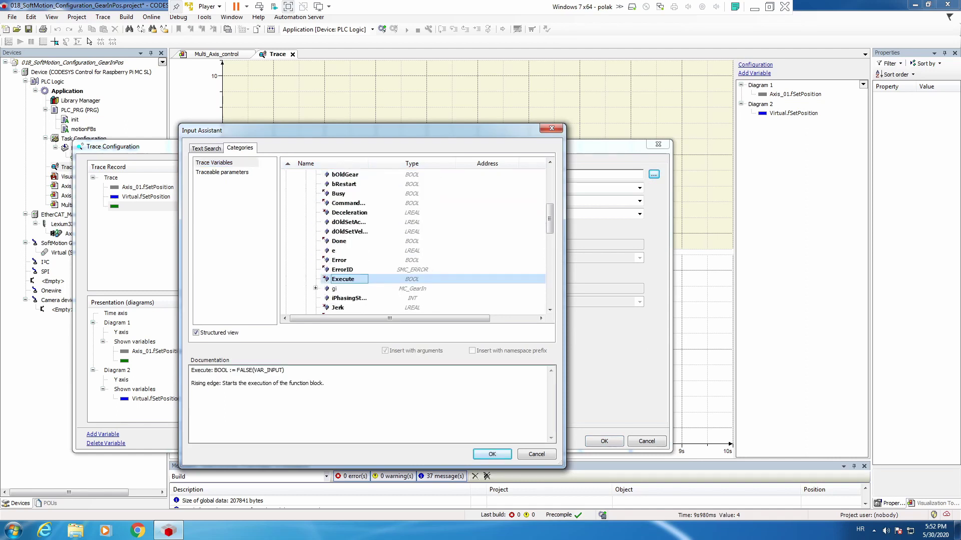
pyautogui.click(492, 454)
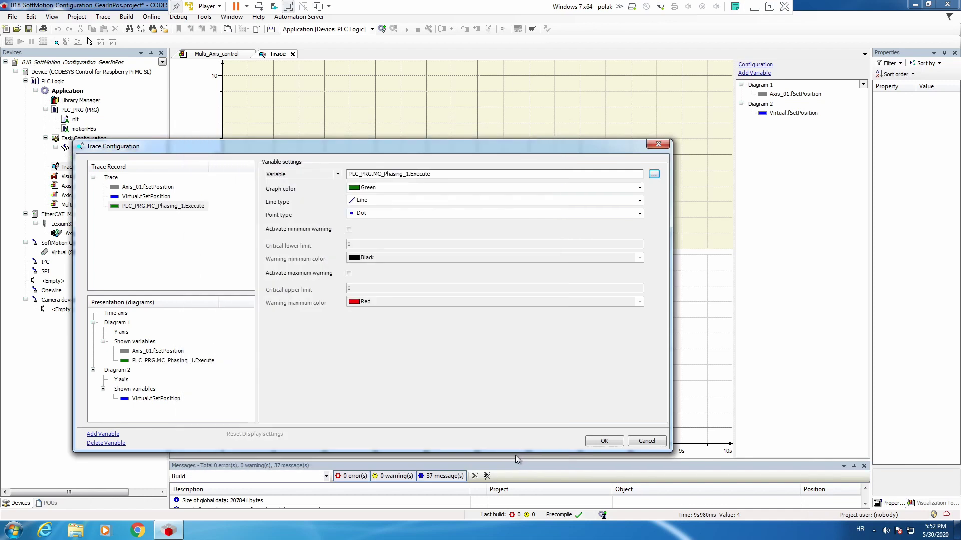
# - Add PLC_PRG.MC_Phasing_1.Done as a trace variable and convert the trace to single-channel diagrams
pyautogui.click(103, 434)
pyautogui.click(653, 175)
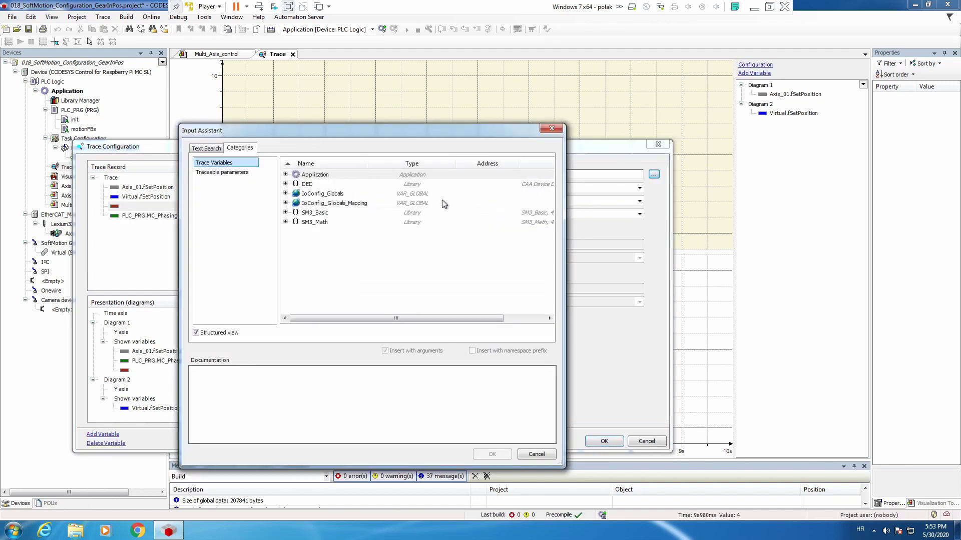
pyautogui.click(286, 174)
pyautogui.click(296, 184)
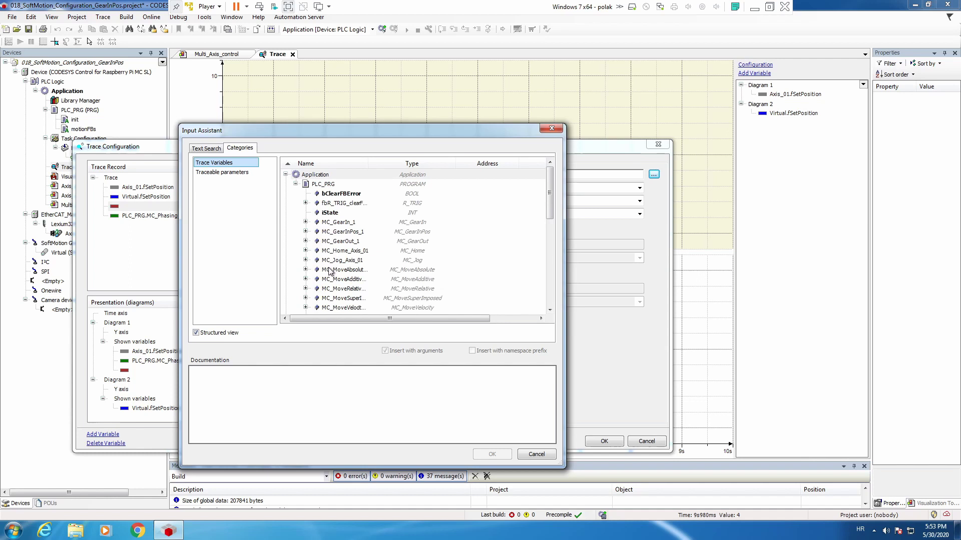
pyautogui.click(343, 299)
pyautogui.scroll(-2, 344, 302)
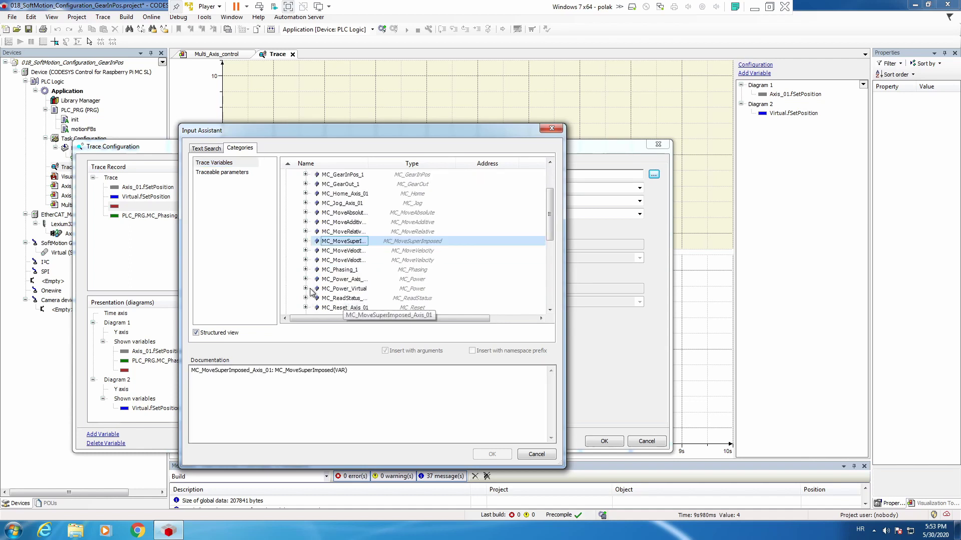
pyautogui.click(305, 269)
pyautogui.scroll(-4, 351, 286)
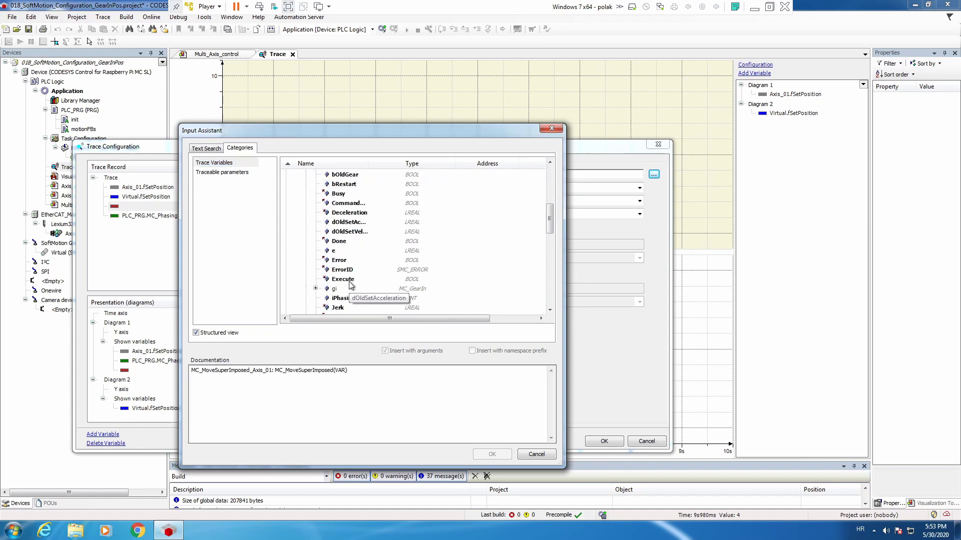
pyautogui.click(339, 241)
pyautogui.click(492, 454)
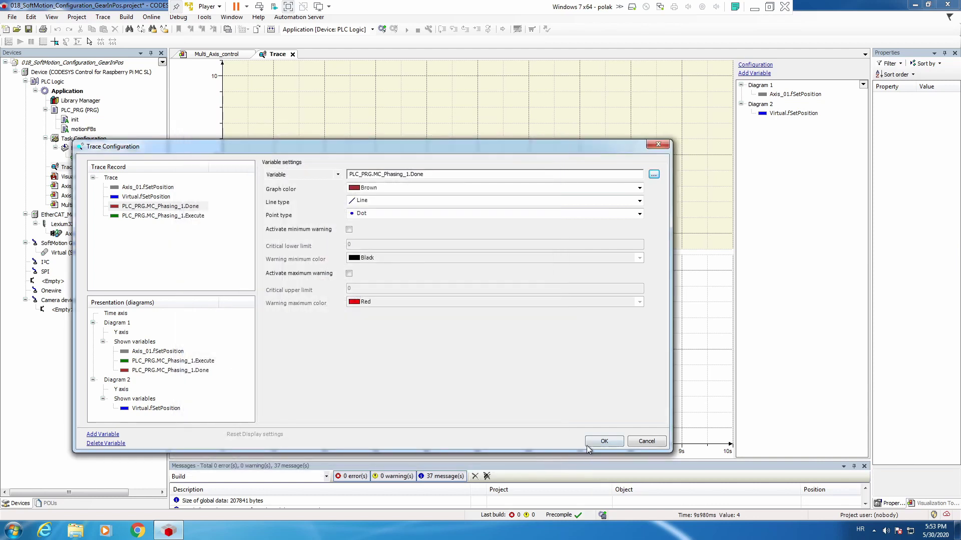
pyautogui.click(603, 441)
pyautogui.rightClick(467, 256)
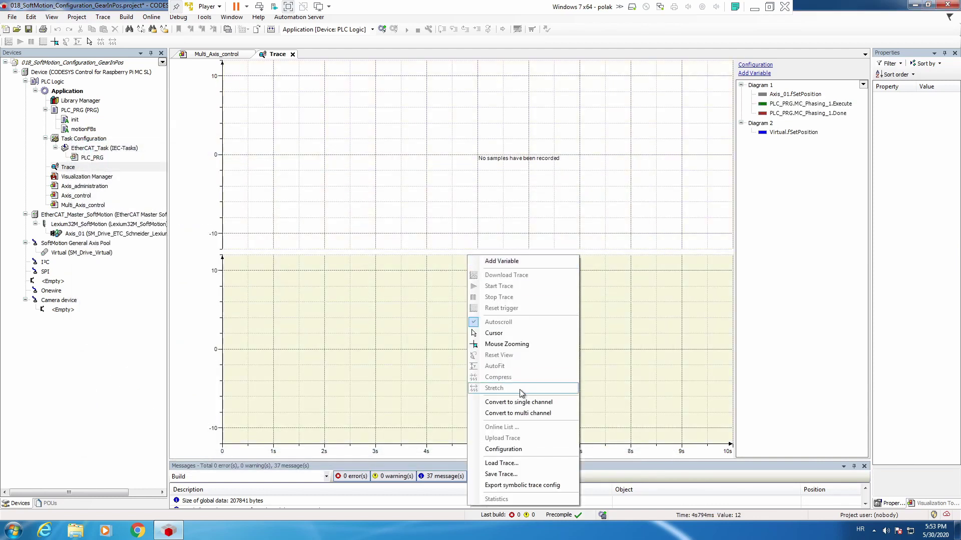
pyautogui.click(538, 402)
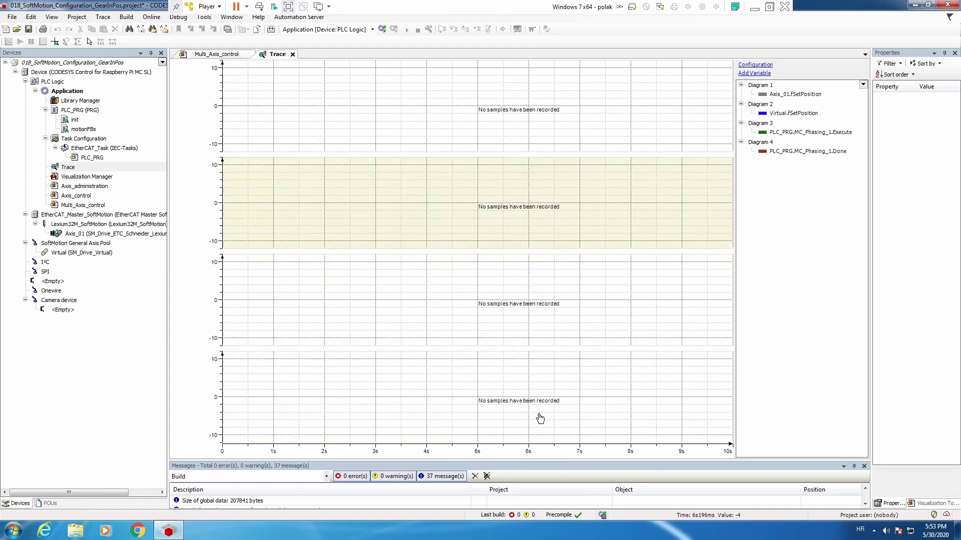
# - Log in to the controller with a download of the application and start it running
pyautogui.click(382, 28)
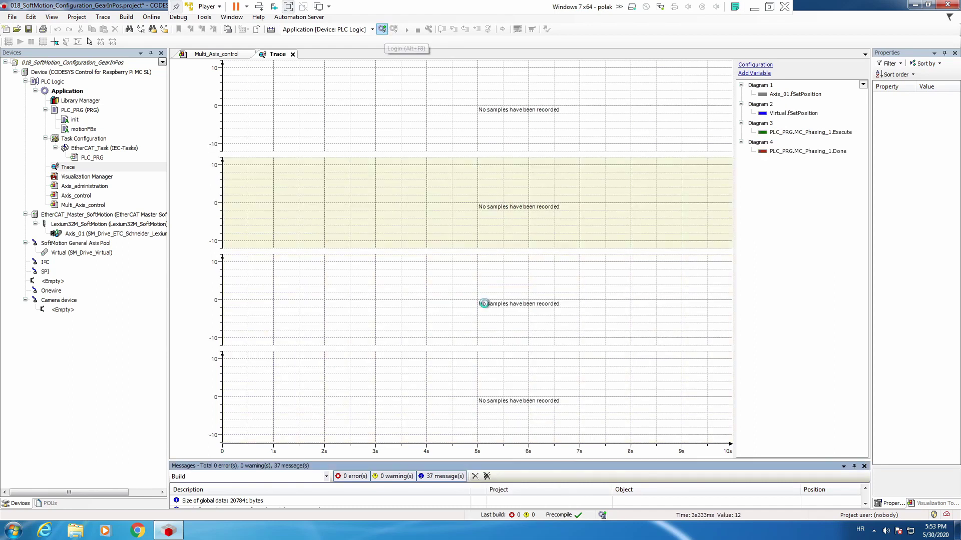
pyautogui.click(458, 314)
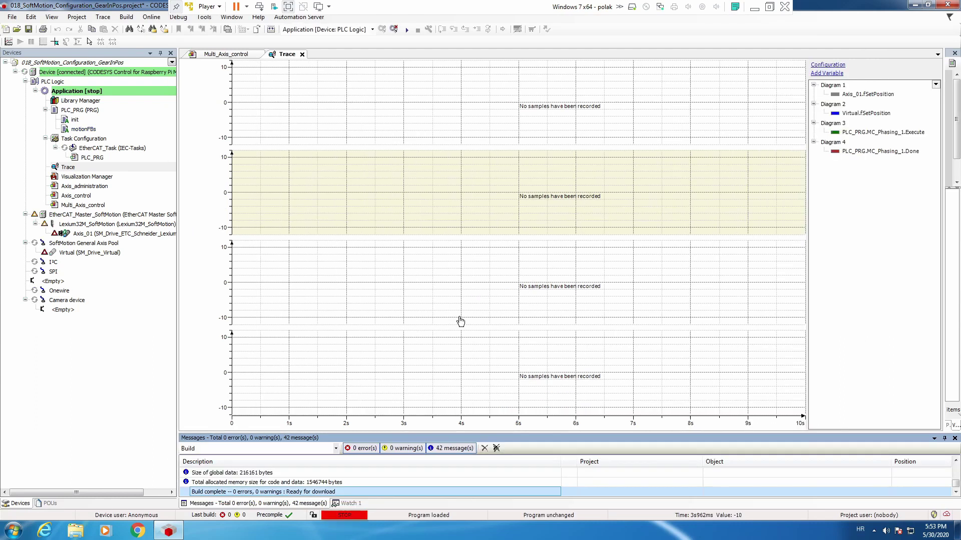
pyautogui.click(407, 29)
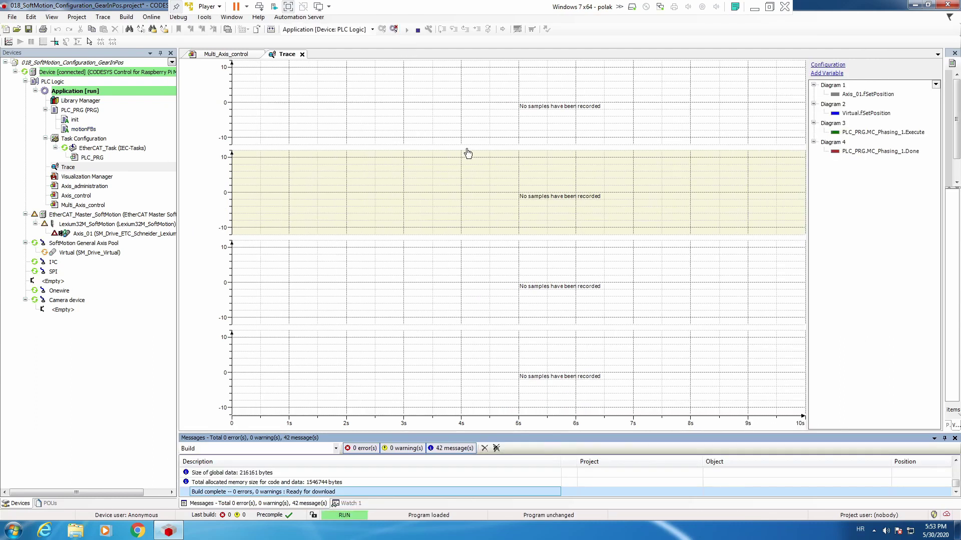
# - Download the trace to the controller, and open the Axis_01 drive object briefly before closing it again
pyautogui.rightClick(500, 168)
pyautogui.click(512, 173)
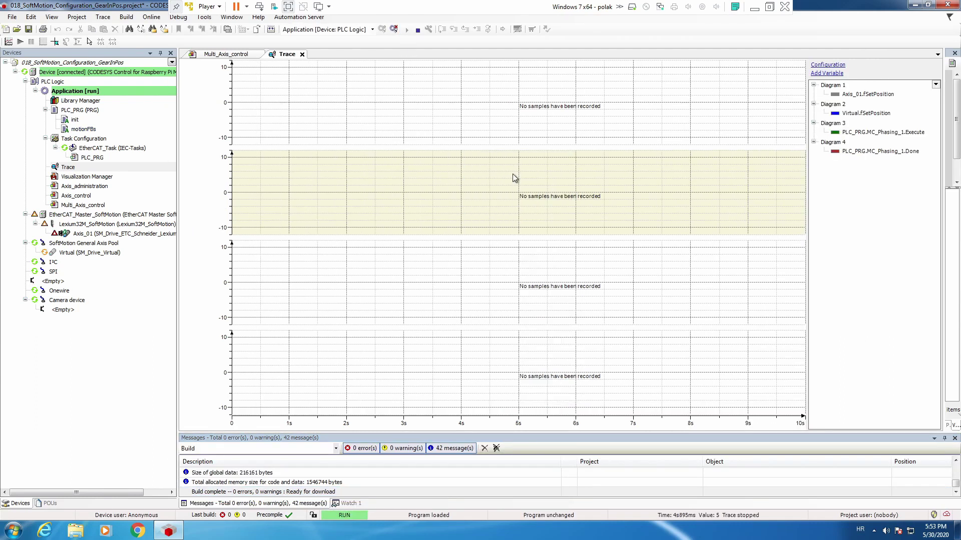
pyautogui.doubleClick(136, 234)
pyautogui.click(350, 54)
# - In the Multi_Axis_control visualization, set Deceleration to 100 in the MC_Stop blocks of Axis_01 and the virtual axis
pyautogui.click(226, 54)
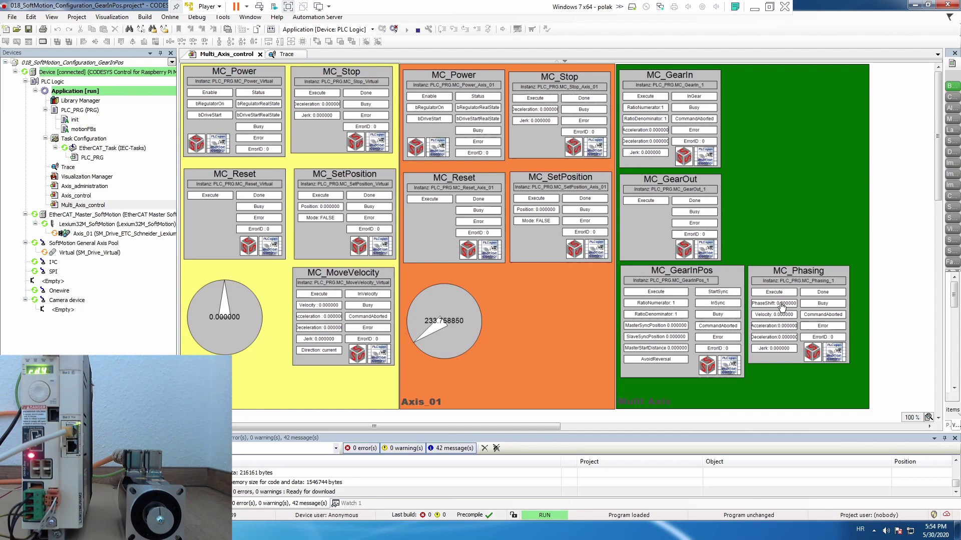
pyautogui.click(534, 109)
pyautogui.write('100')
pyautogui.press('Return')
pyautogui.click(338, 105)
pyautogui.write('100')
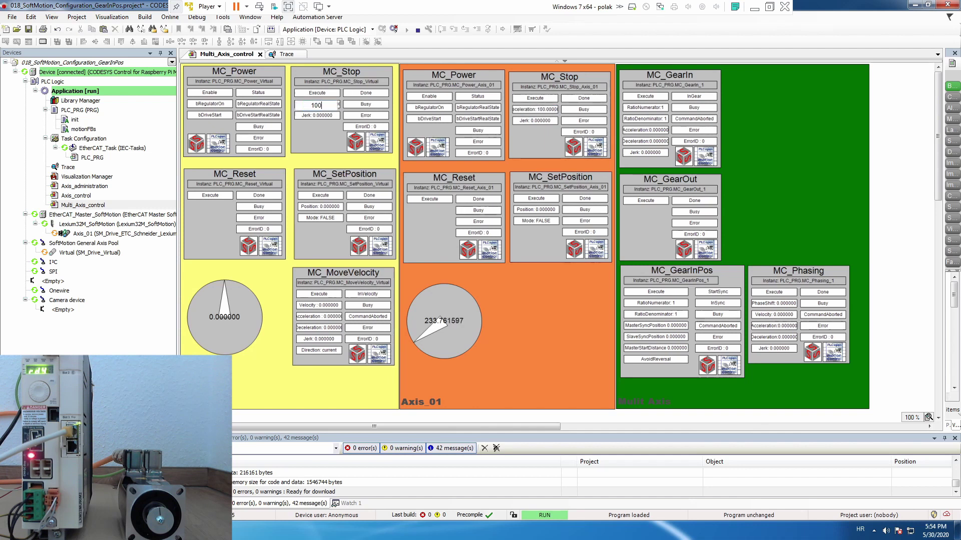
pyautogui.press('Return')
# - Set the virtual axis's MC_MoveVelocity block to Velocity 20, Acceleration 100 and Deceleration 100
pyautogui.click(331, 306)
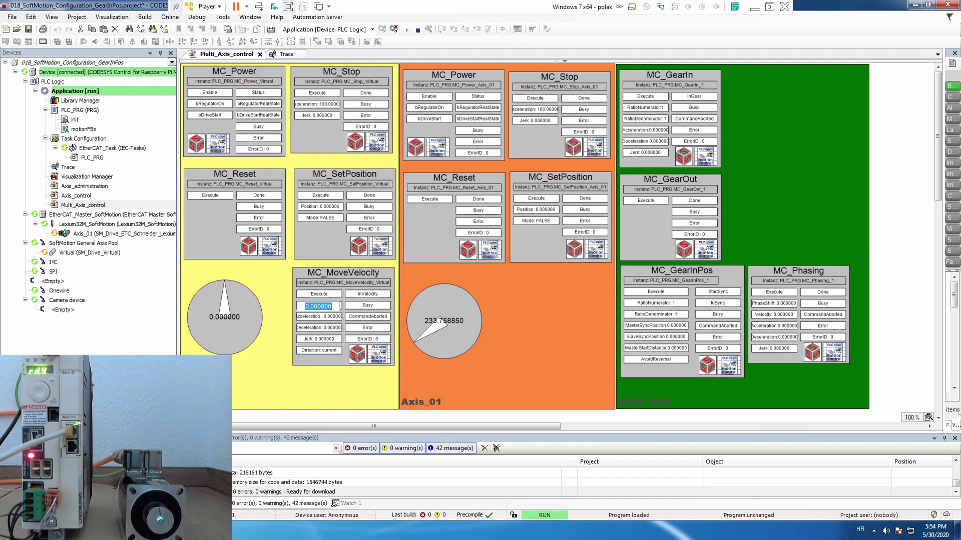
pyautogui.write('2')
pyautogui.press('Return')
pyautogui.click(330, 319)
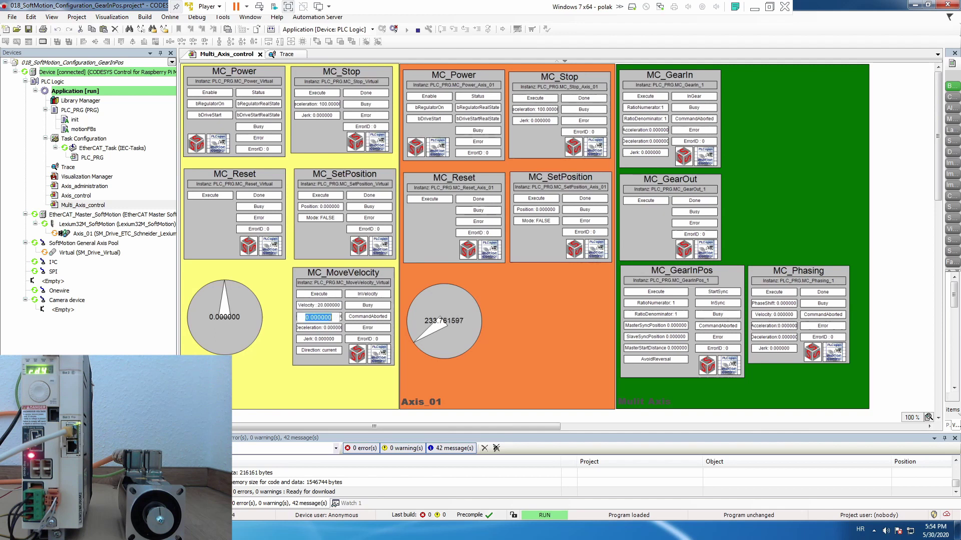
pyautogui.write('100')
pyautogui.press('Return')
pyautogui.click(332, 333)
pyautogui.write('100')
pyautogui.press('Return')
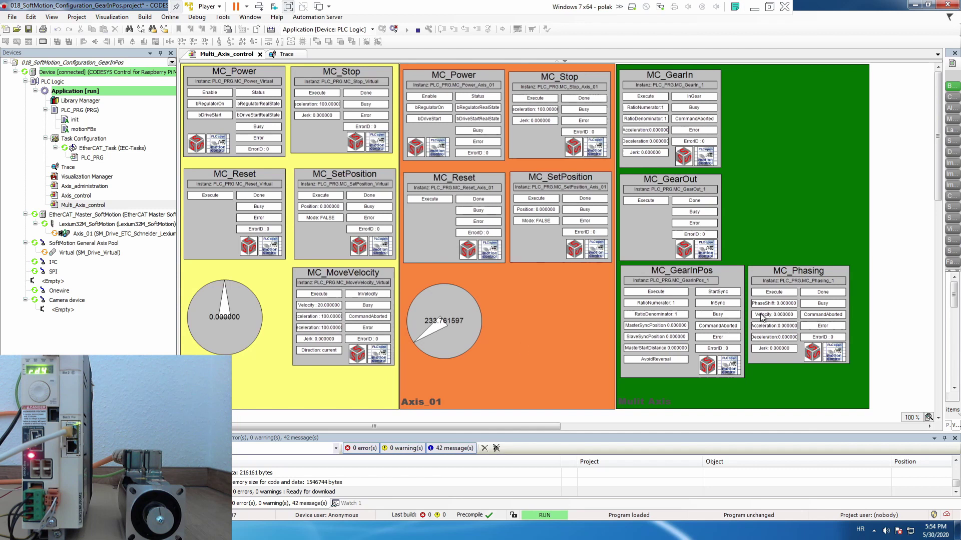
# - Set the MC_Phasing block's PhaseShift to 90 and its Velocity to 50
pyautogui.click(771, 303)
pyautogui.write('90')
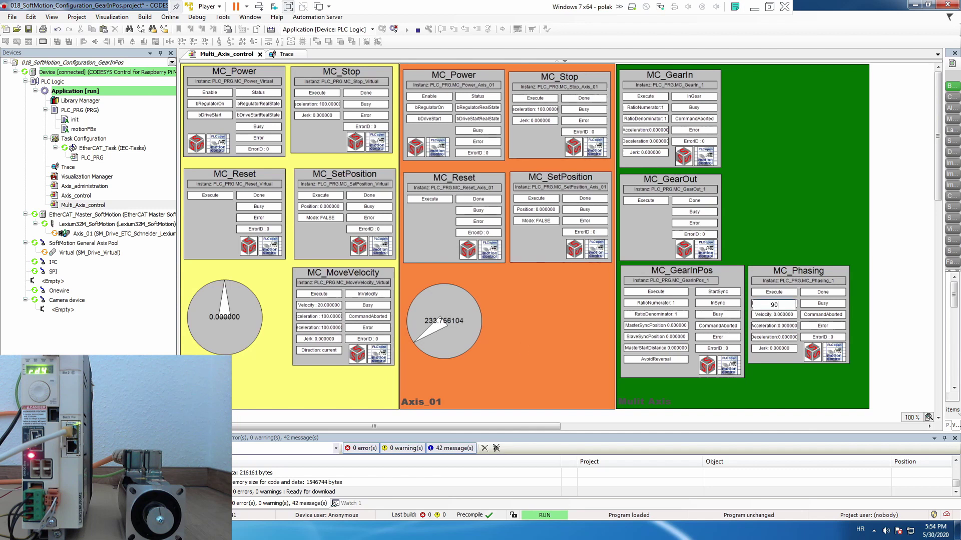
pyautogui.press('Return')
pyautogui.click(789, 315)
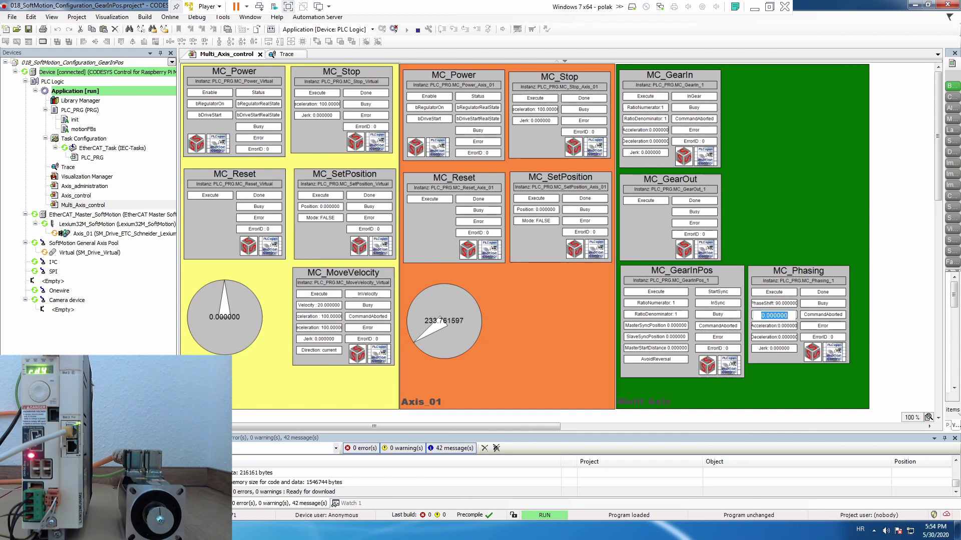
pyautogui.write('50')
pyautogui.press('Return')
# - Set both Acceleration and Deceleration of the MC_Phasing block to 100
pyautogui.click(788, 326)
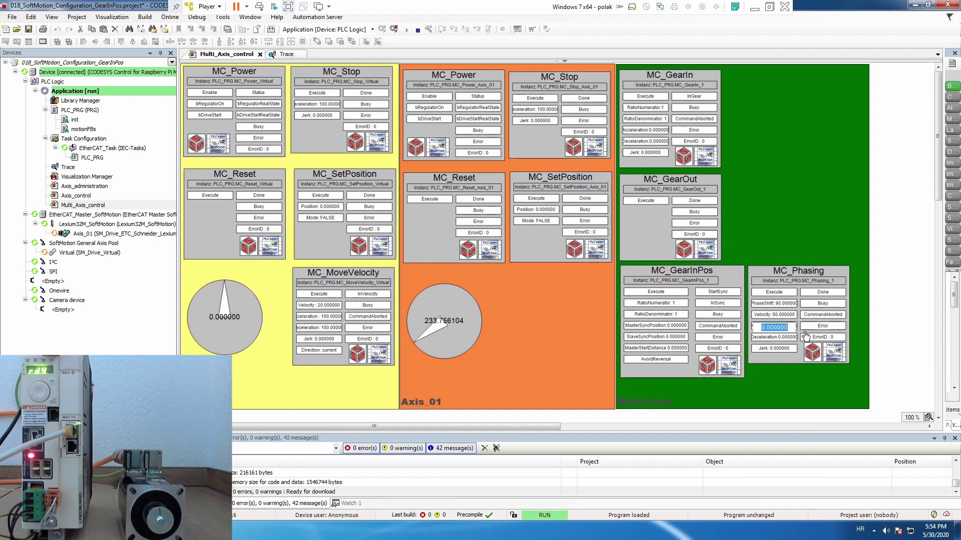
pyautogui.write('10')
pyautogui.write('0')
pyautogui.press('Return')
pyautogui.click(785, 337)
pyautogui.write('100')
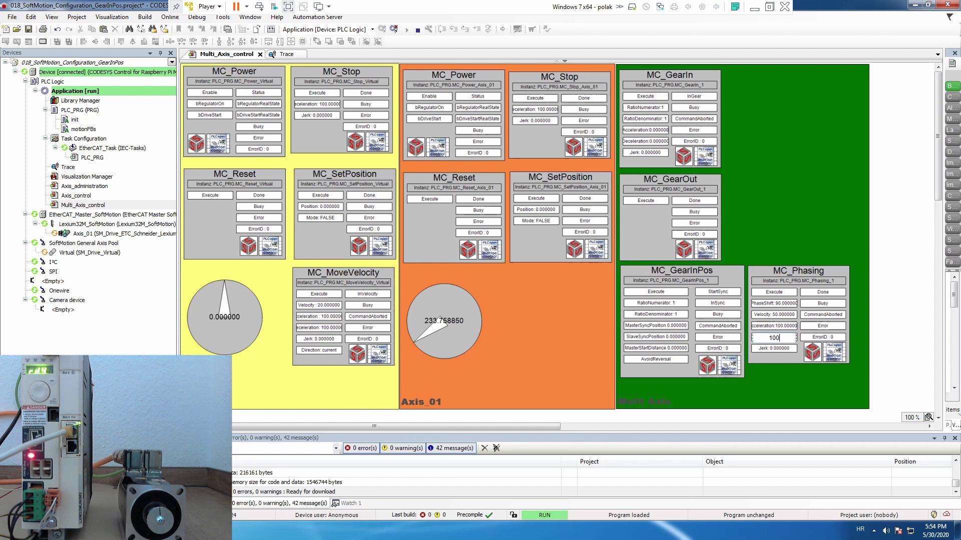
pyautogui.press('Return')
# - Change the Velocity of the virtual axis's MC_MoveVelocity block to 40
pyautogui.click(334, 307)
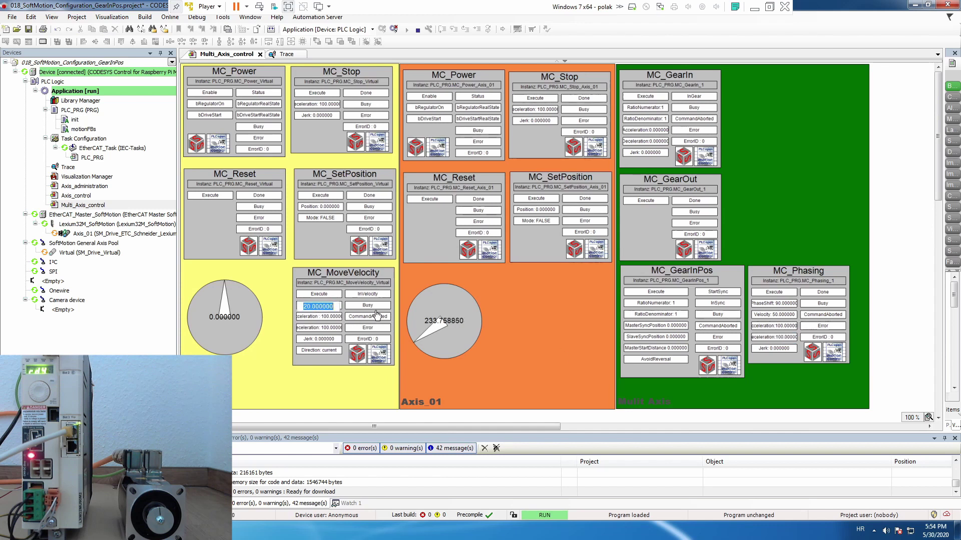
pyautogui.write('40')
pyautogui.press('Return')
# - Power on the virtual axis and Axis_01 with Enable, bRegulatorOn and bDriveStart, and execute MC_SetPosition at position 0 for Axis_01
pyautogui.click(209, 93)
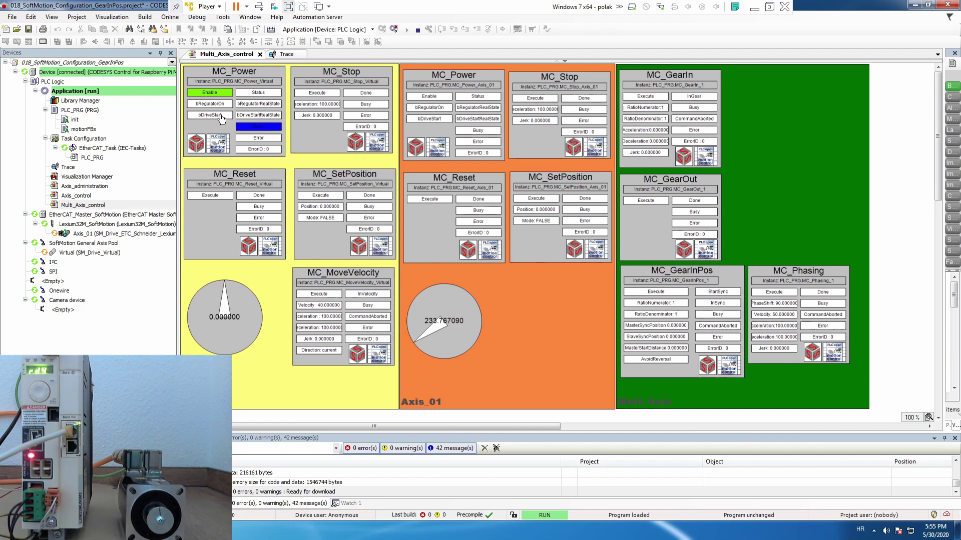
pyautogui.click(218, 116)
pyautogui.click(429, 96)
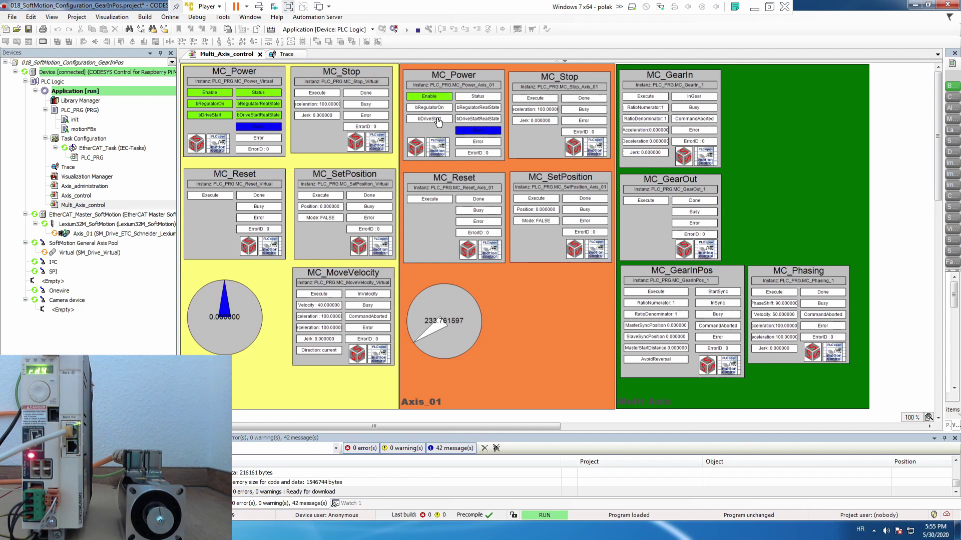
pyautogui.click(438, 118)
pyautogui.click(429, 107)
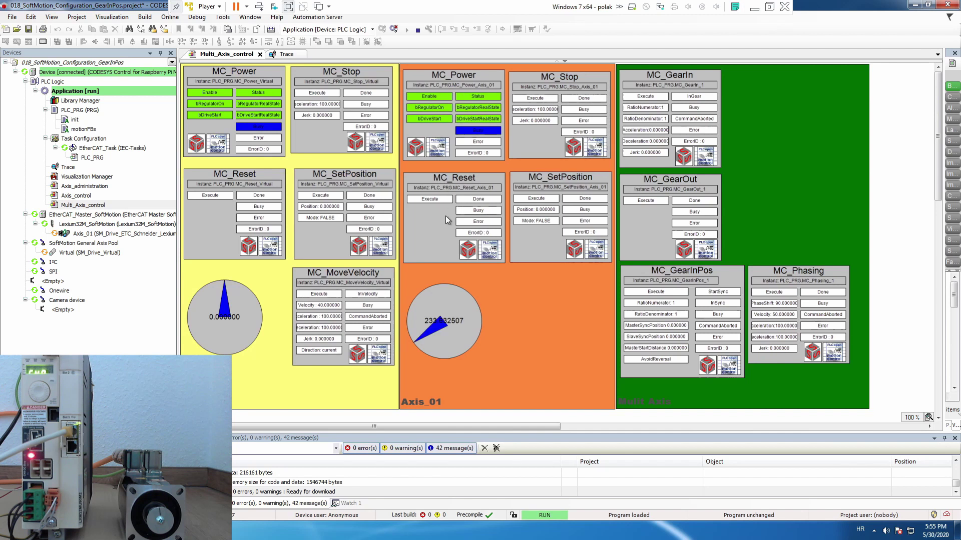
pyautogui.click(550, 199)
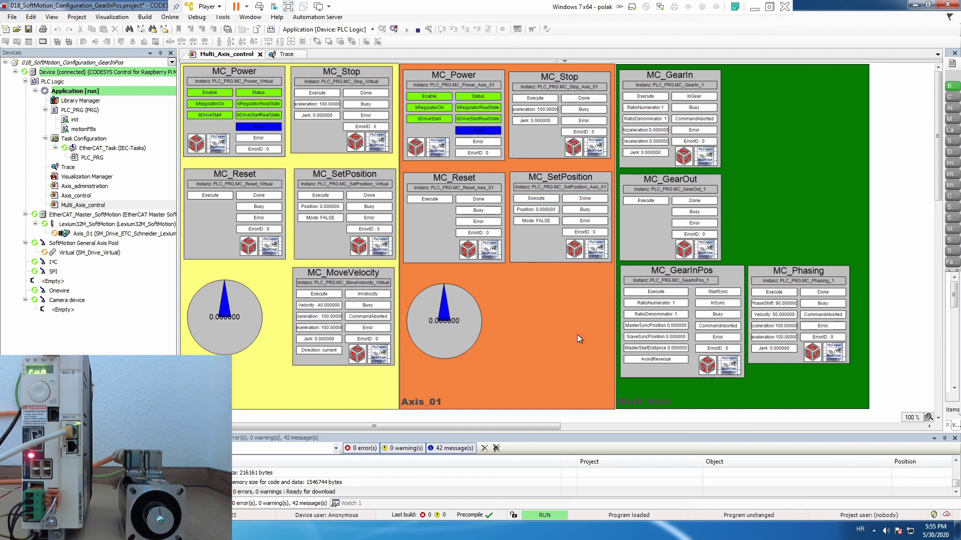
# - Execute MC_MoveVelocity on the virtual axis, and execute MC_Phasing while that axis is rotating
pyautogui.click(323, 297)
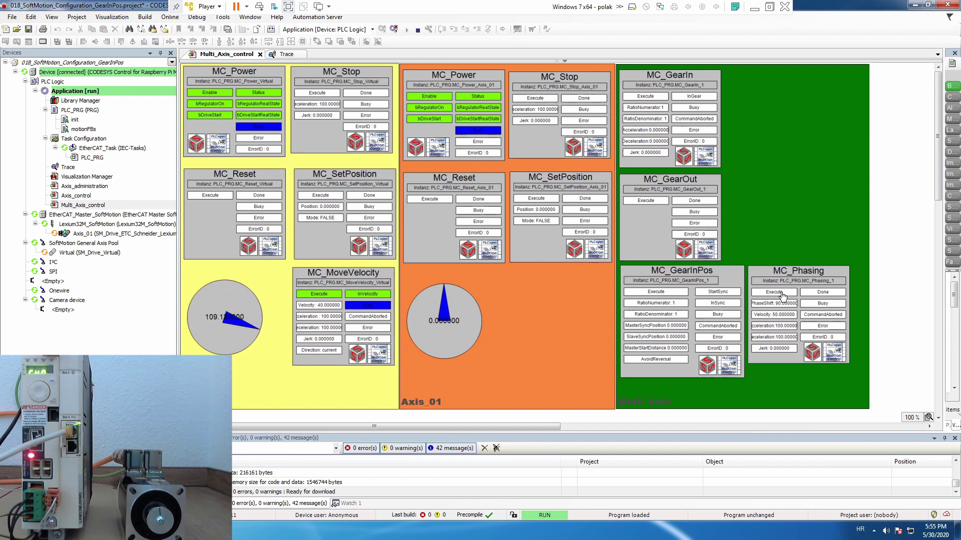
pyautogui.click(784, 294)
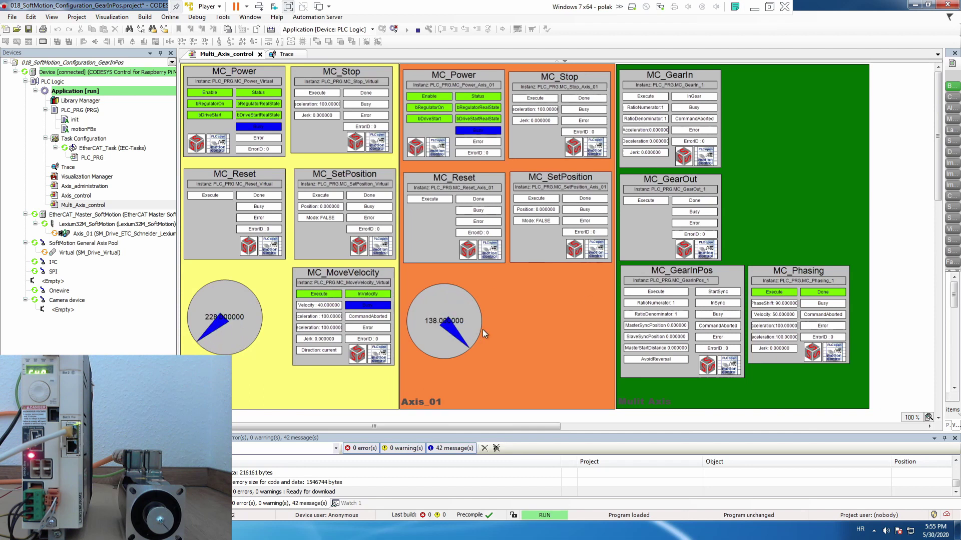
# - Go to the Trace and stop its recording
pyautogui.click(286, 54)
pyautogui.rightClick(491, 252)
pyautogui.click(525, 294)
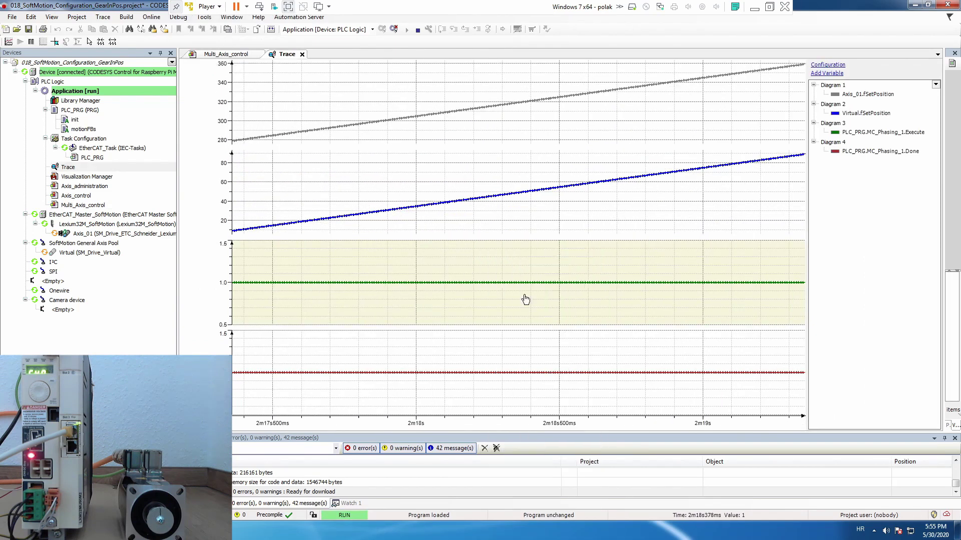
# - Show a cursor in the trace and place it on the rising edge of MC_Phasing_1.Execute to read both axis positions
pyautogui.scroll(-10, 477, 296)
pyautogui.moveTo(573, 297); pyautogui.dragTo(452, 286)
pyautogui.scroll(12, 547, 280)
pyautogui.moveTo(683, 250); pyautogui.dragTo(454, 267)
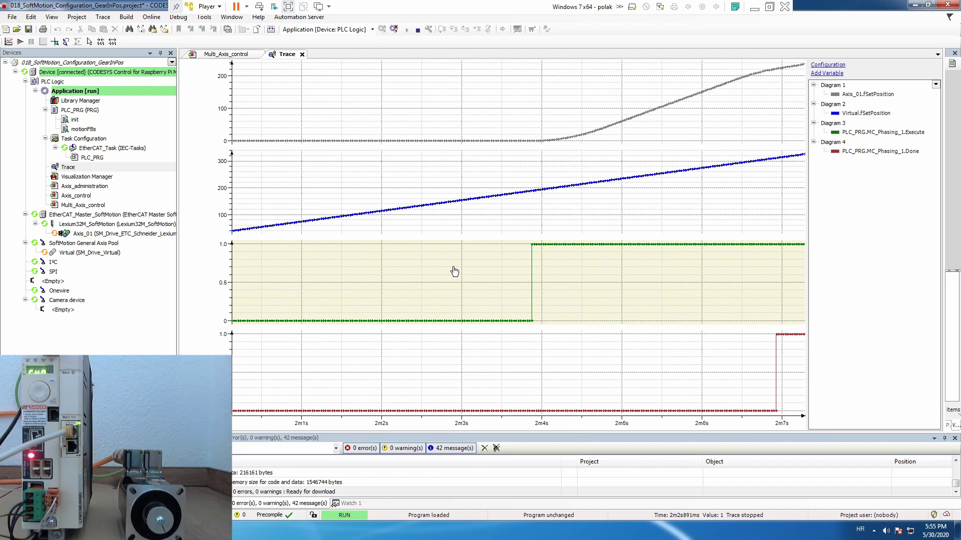
pyautogui.scroll(4, 568, 259)
pyautogui.rightClick(629, 187)
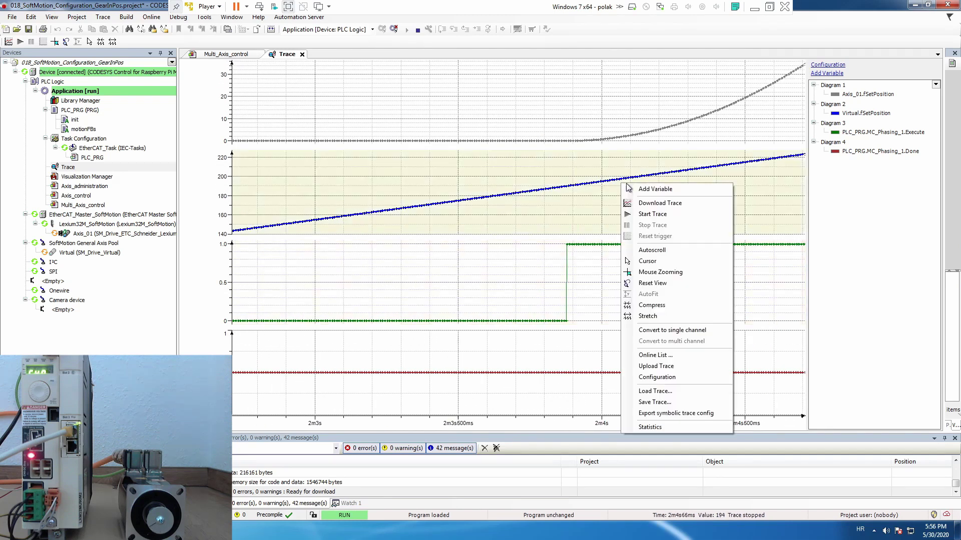
pyautogui.click(647, 260)
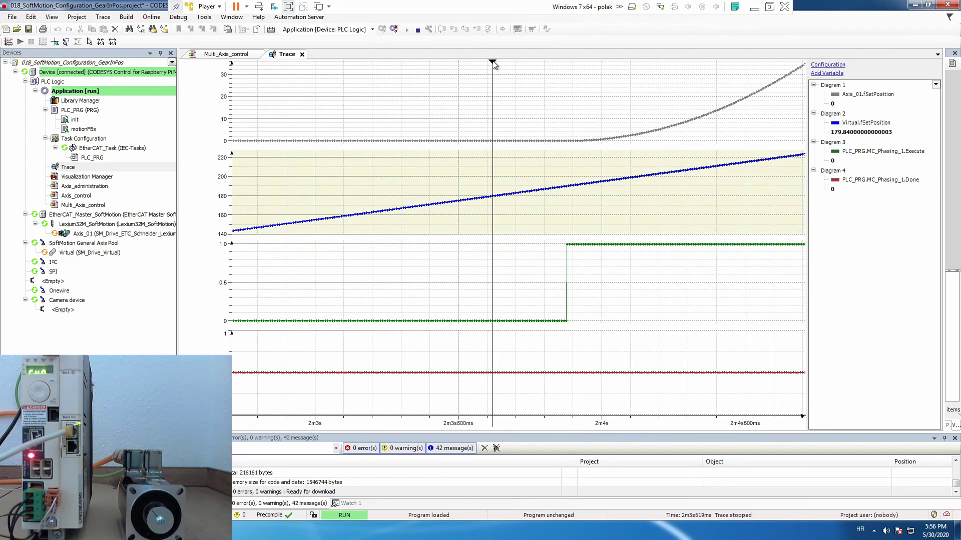
pyautogui.moveTo(493, 64)
pyautogui.mouseDown()
pyautogui.moveTo(564, 64)
pyautogui.moveTo(567, 78)
pyautogui.mouseUp()
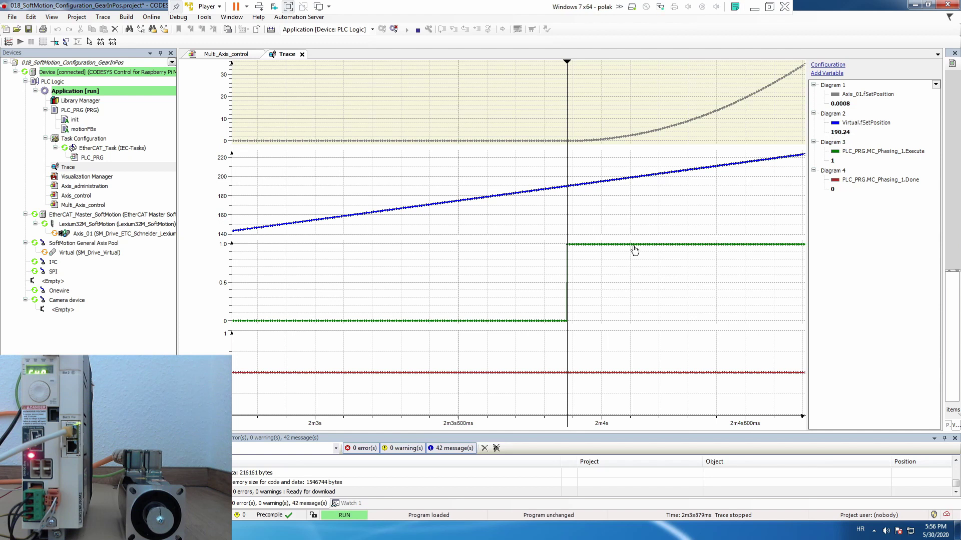
# - Move the trace cursor to the rising edge of MC_Phasing_1.Done to compare the Axis_01 and Virtual set positions
pyautogui.scroll(-3, 662, 309)
pyautogui.scroll(-2, 662, 309)
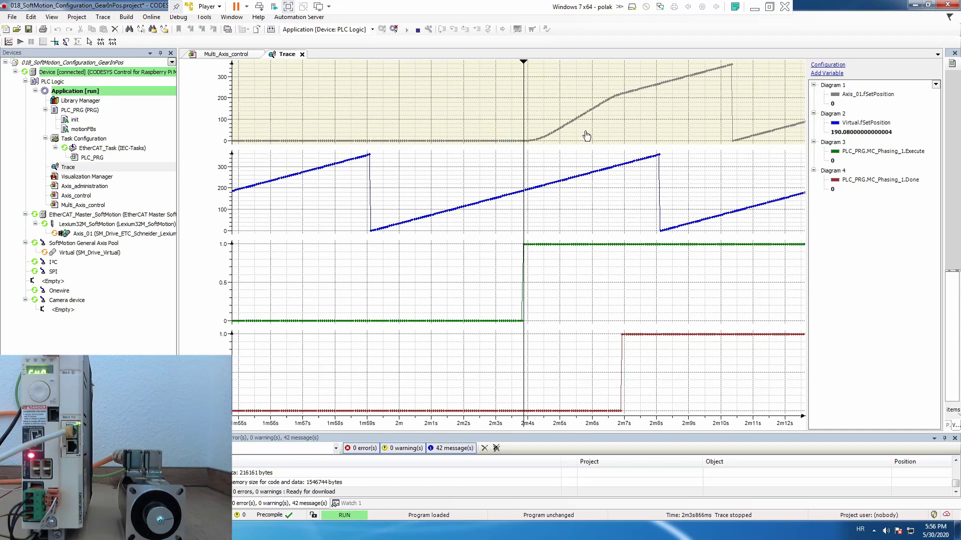
pyautogui.moveTo(529, 70); pyautogui.dragTo(621, 78)
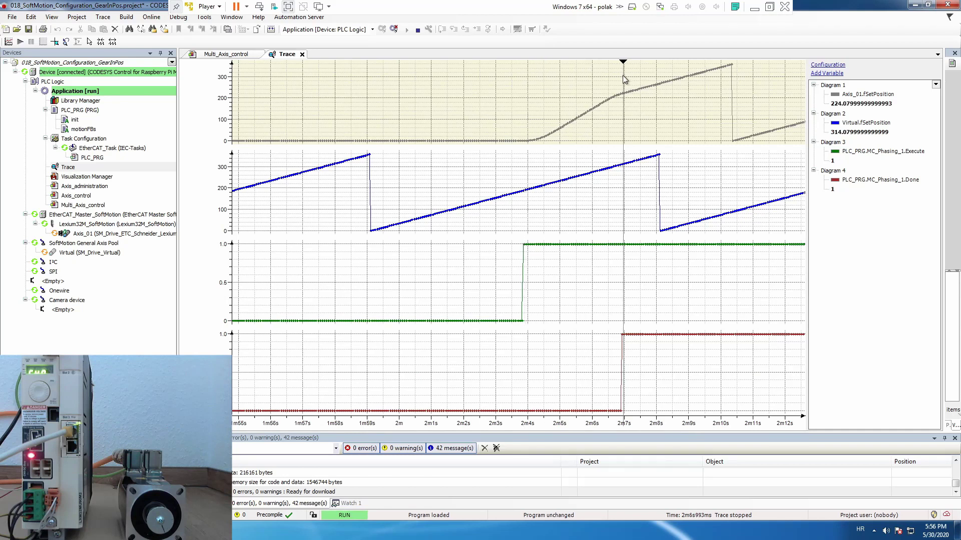
pyautogui.scroll(3, 716, 217)
pyautogui.moveTo(716, 218); pyautogui.dragTo(416, 245)
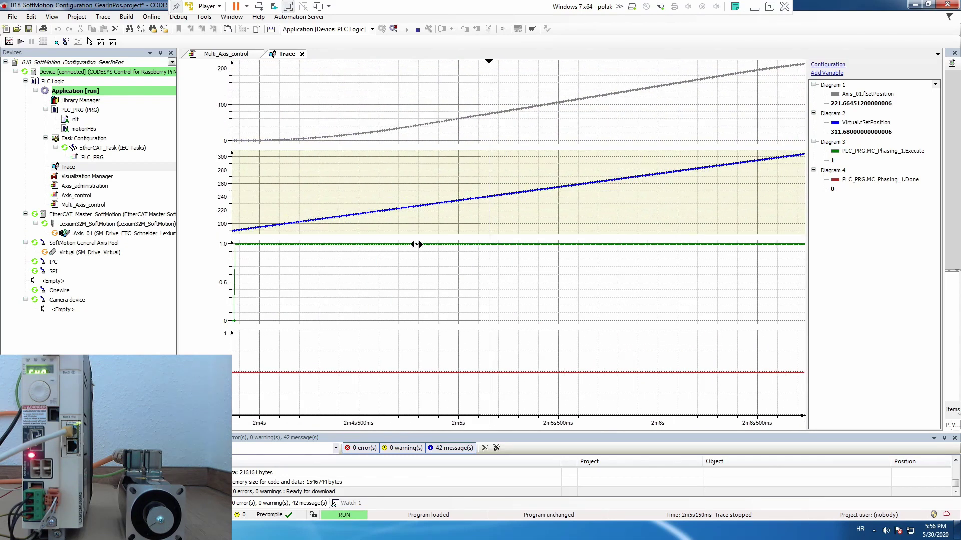
pyautogui.moveTo(299, 86); pyautogui.dragTo(544, 90)
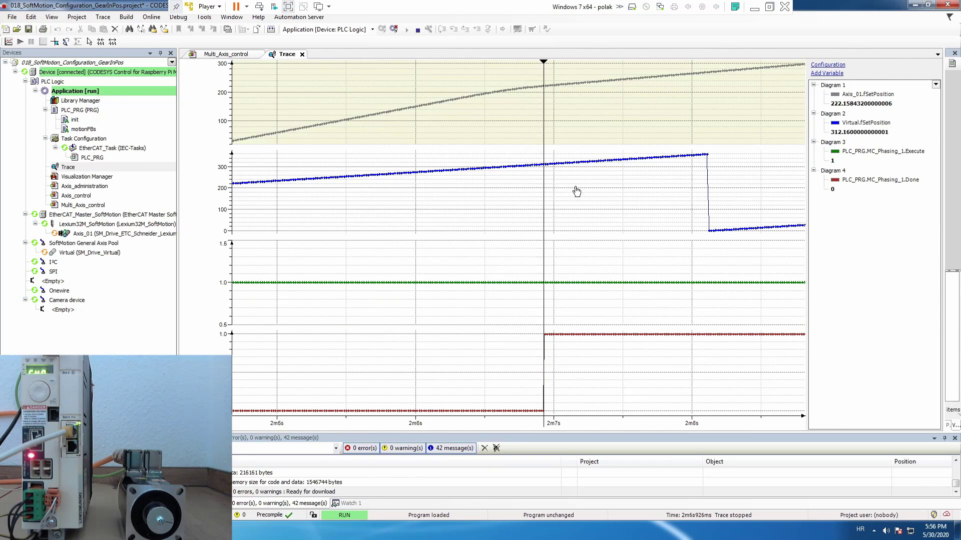
# - Magnify the MC_Phasing_1.Done edge and align the cursor with the first sample where Done is 1
pyautogui.scroll(3, 579, 197)
pyautogui.moveTo(579, 199); pyautogui.dragTo(441, 197)
pyautogui.scroll(2, 588, 206)
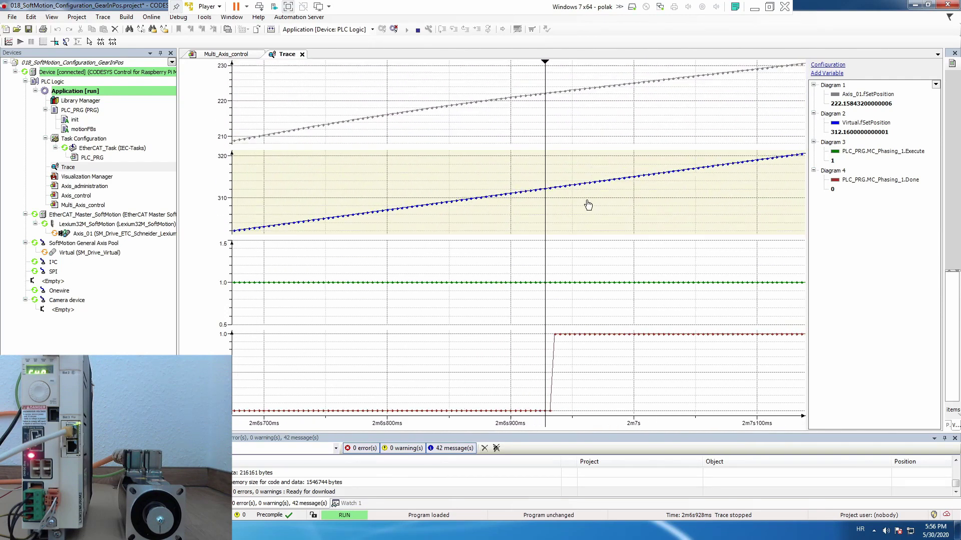
pyautogui.scroll(1, 625, 206)
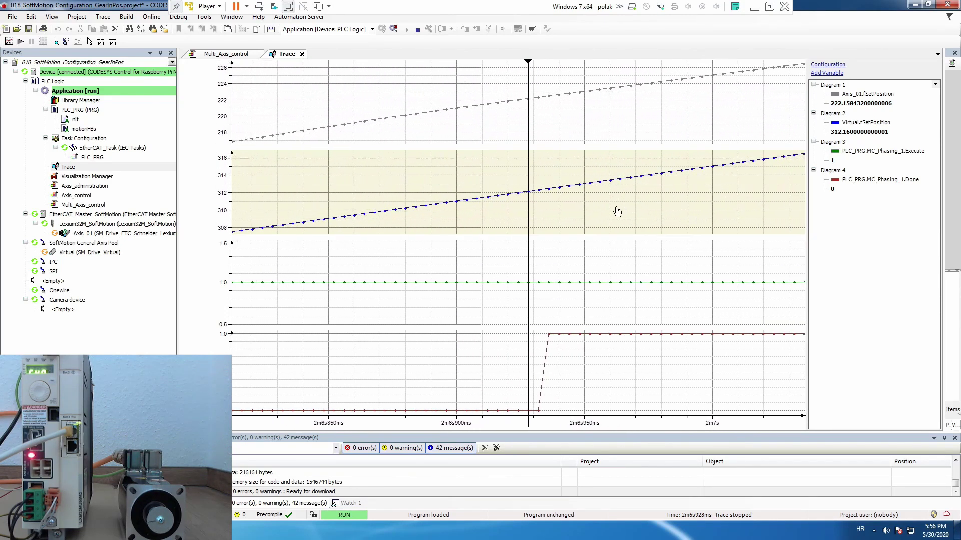
pyautogui.click(529, 63)
pyautogui.moveTo(529, 64); pyautogui.dragTo(539, 64)
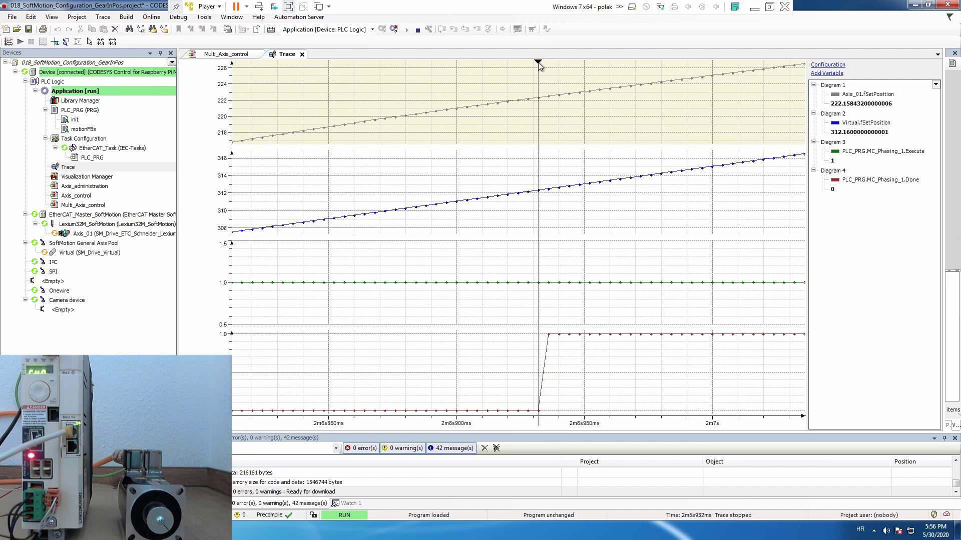
pyautogui.moveTo(538, 64); pyautogui.dragTo(549, 64)
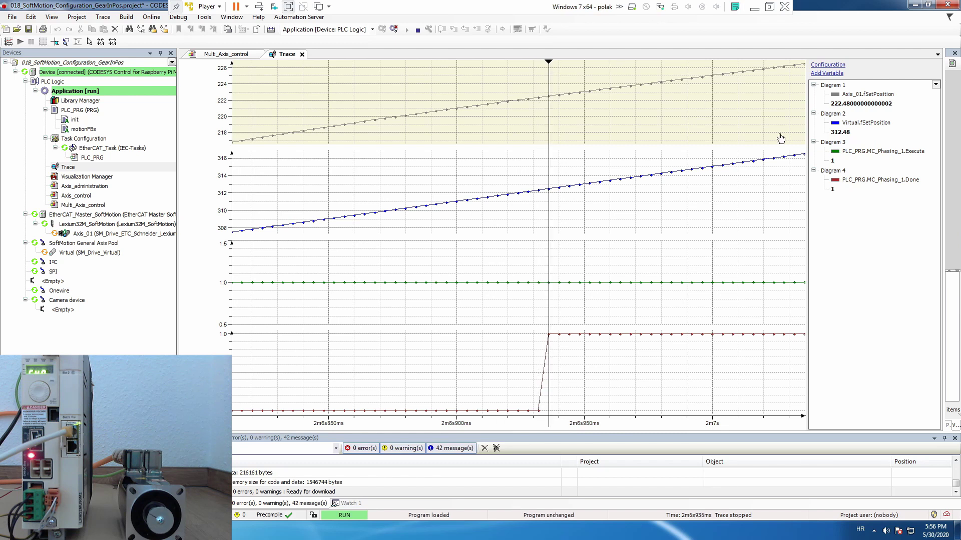
# - Move the cursor sample by sample past the Done edge and back, comparing the Axis_01 and Virtual positions
pyautogui.press('Right')
pyautogui.press('Right')
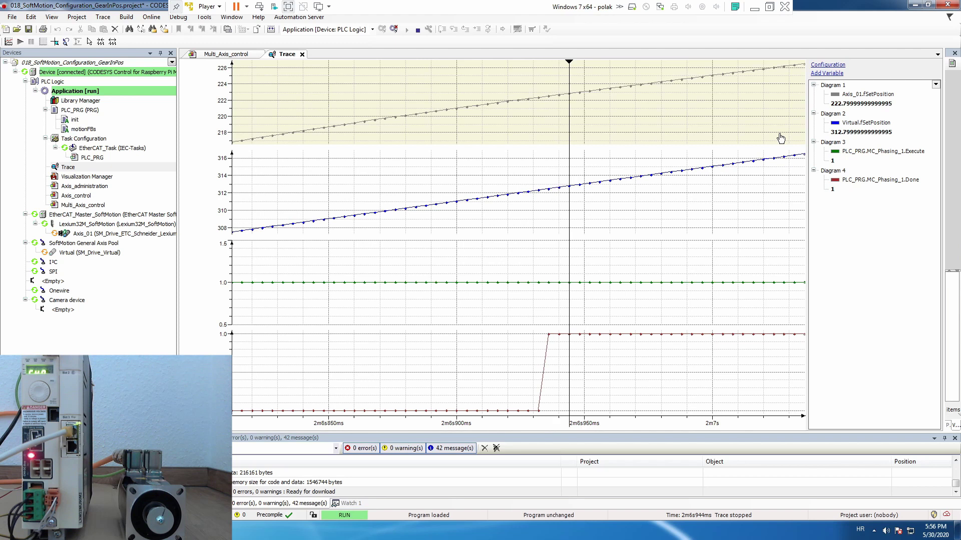
pyautogui.press('Right')
pyautogui.press('Right')
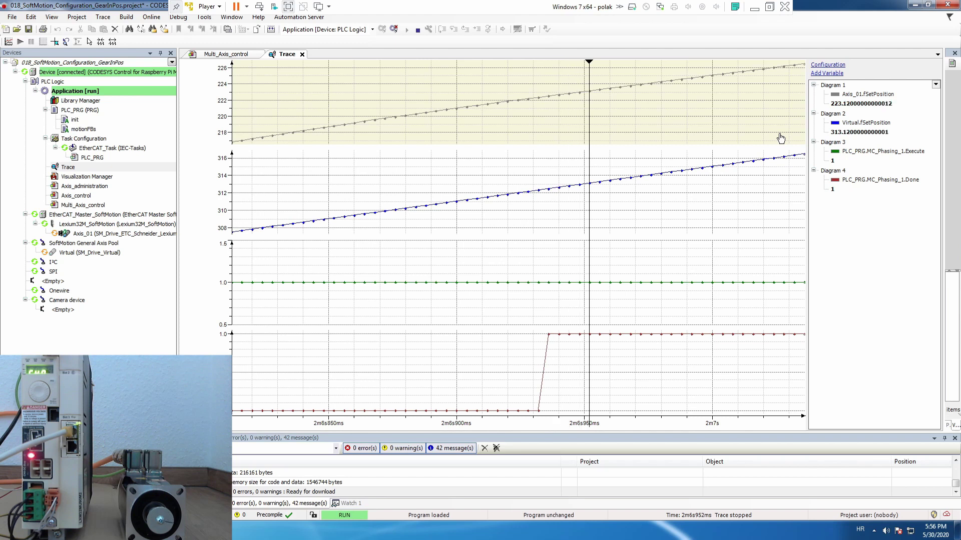
pyautogui.press('Left')
pyautogui.press('Left')
pyautogui.press('Left')
pyautogui.press('Left')
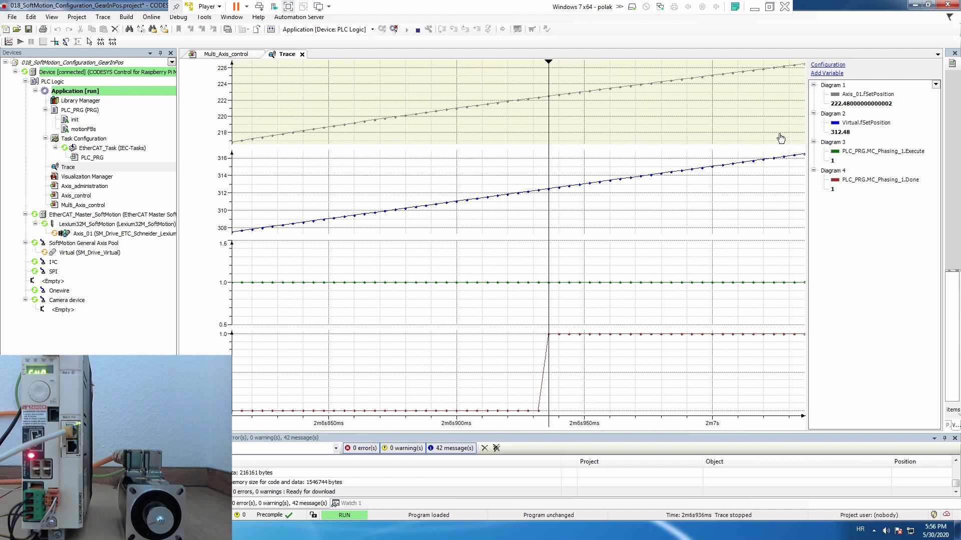